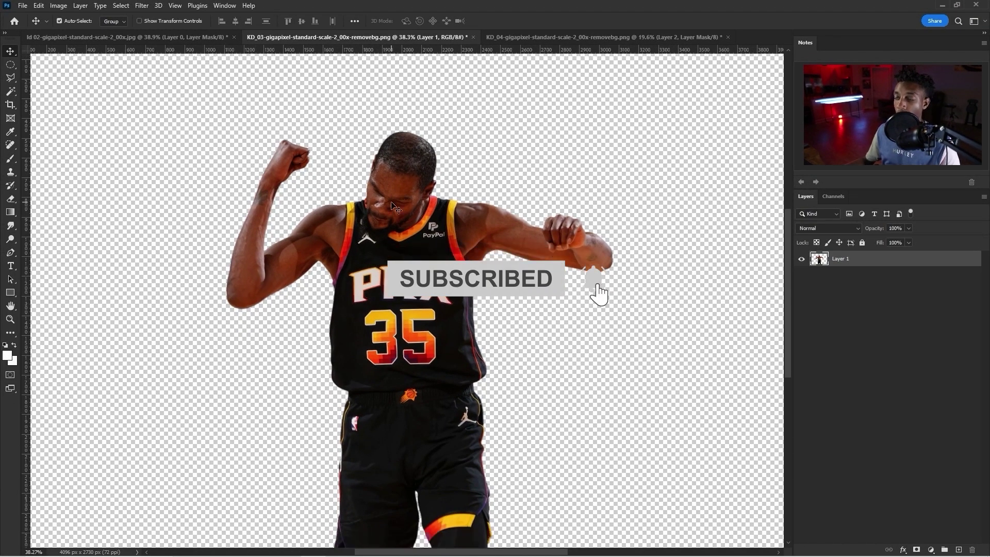
Step: Cycle through the side-profile head, KD_03 fist-pump and KD_04 standing documents, ending on KD_03
scroll(400, 206, "up", 2)
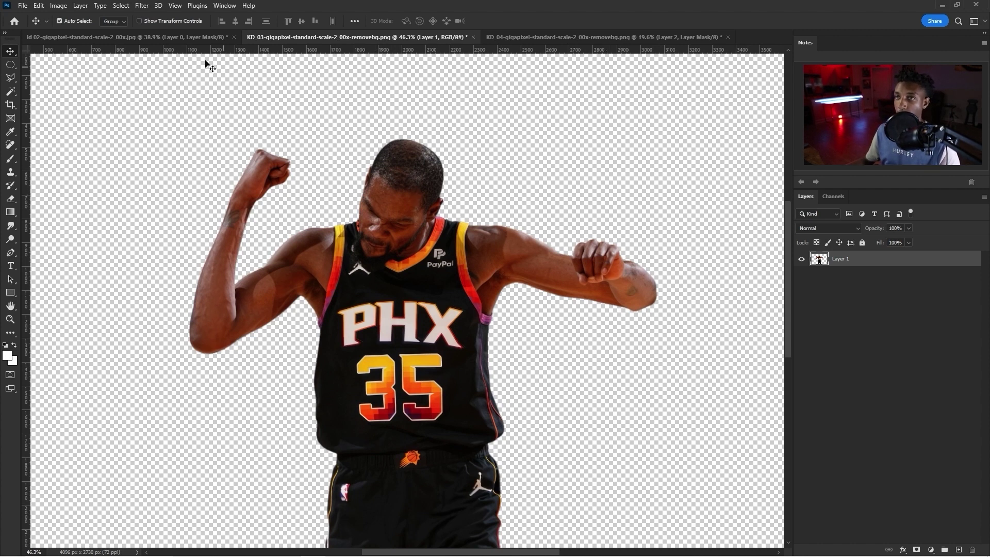
left_click(175, 41)
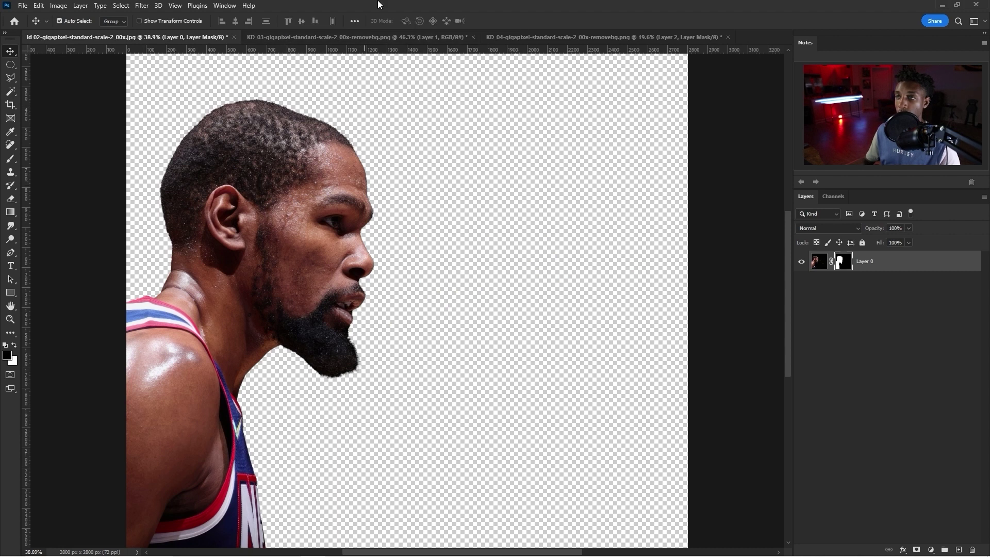
left_click(361, 37)
left_click(550, 37)
scroll(395, 213, "up", 2)
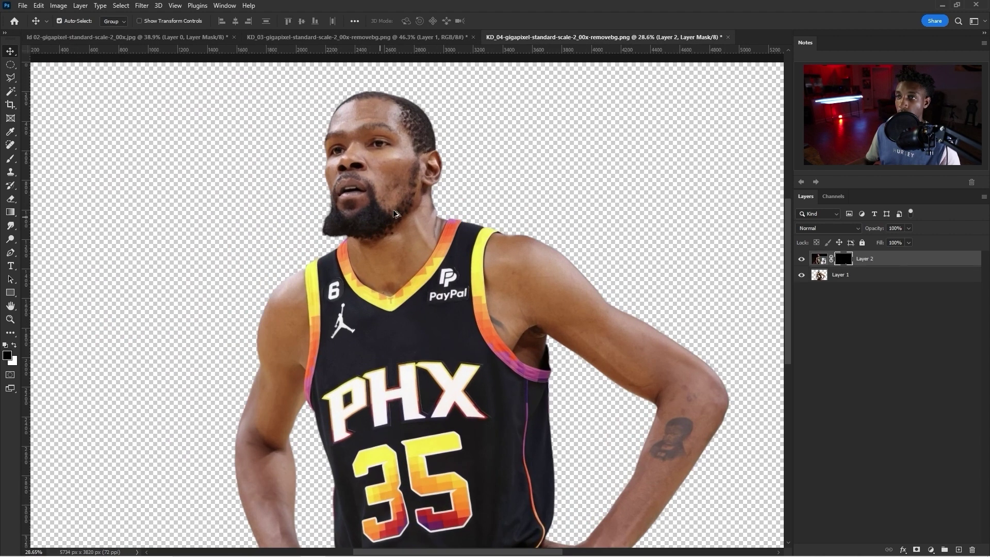
left_click(329, 39)
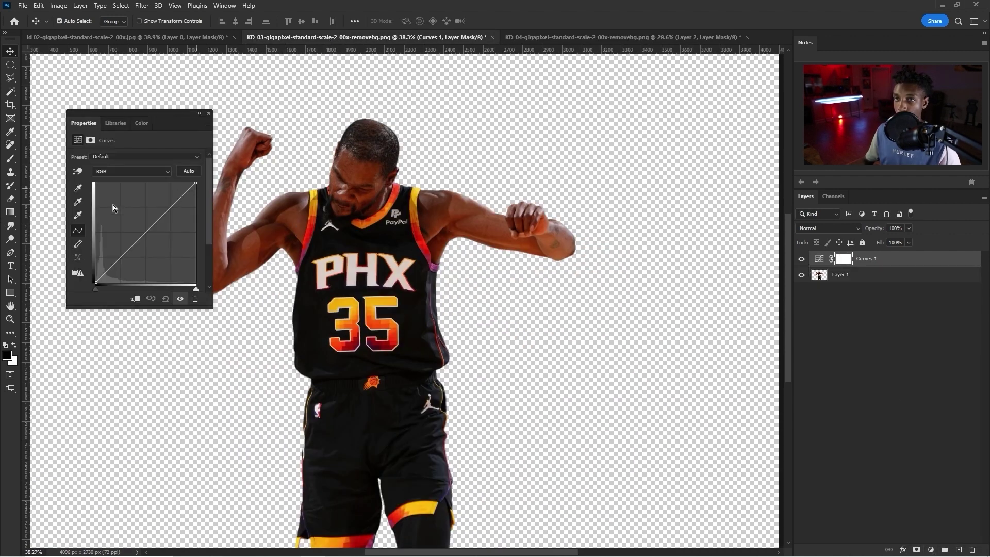
Step: Set the Curves black, gray (forearm) and white points by sampling the fist-pump image
left_click(78, 194)
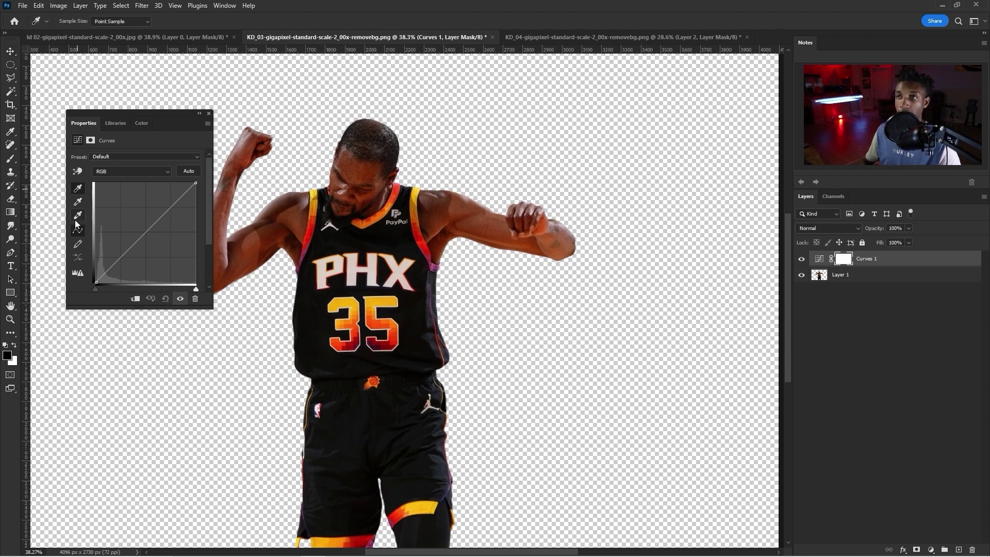
scroll(309, 154, "up", 5)
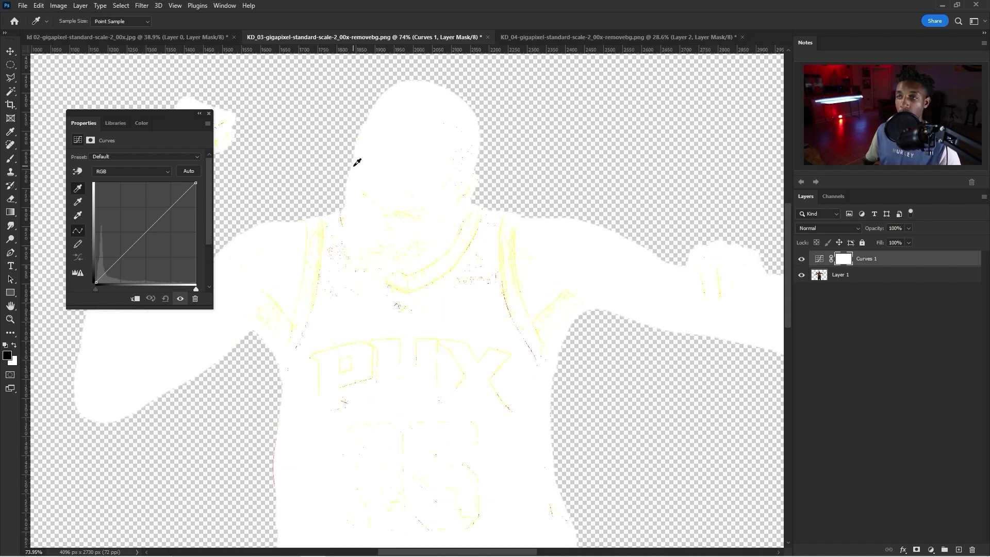
scroll(357, 162, "down", 1)
left_click(77, 189)
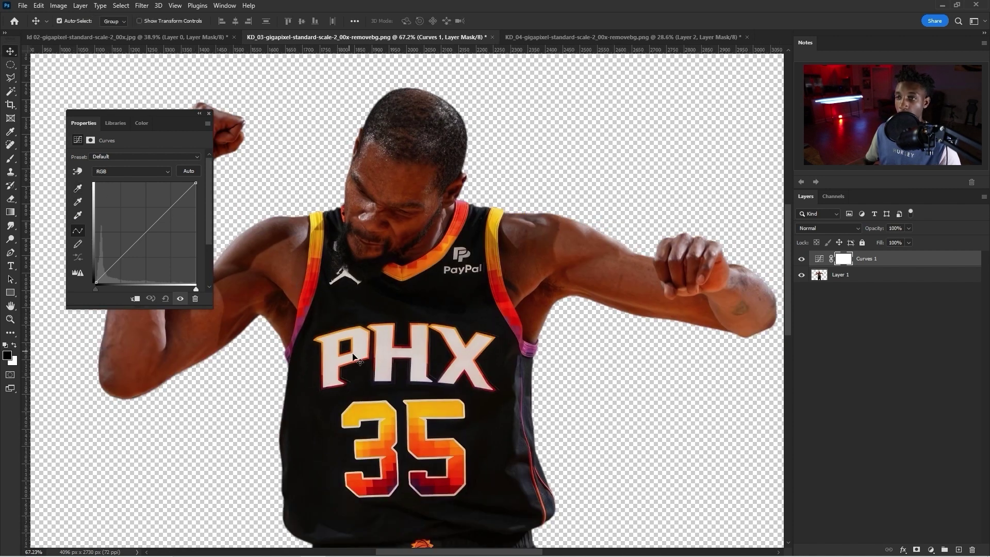
left_click(77, 188)
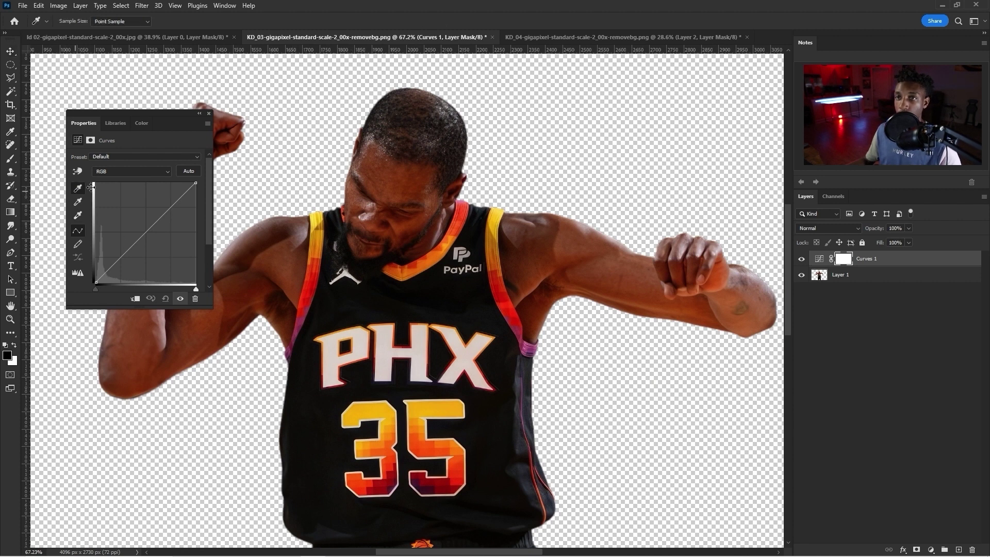
left_click(283, 234)
left_click(77, 203)
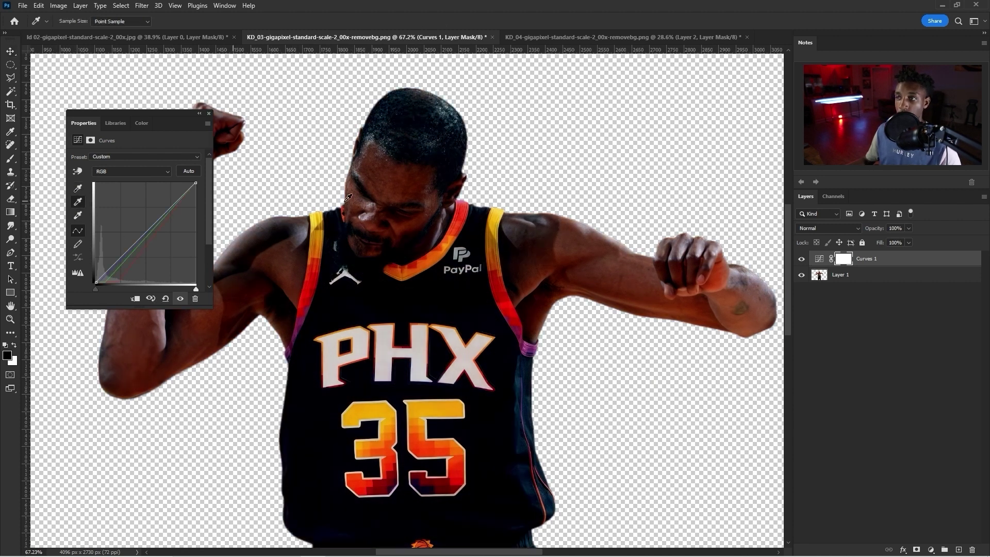
left_click(638, 273)
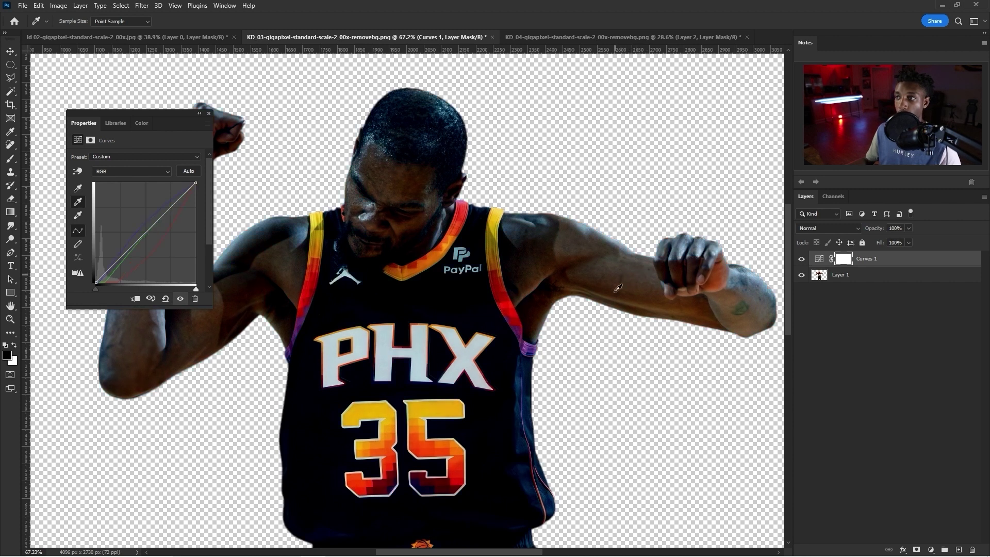
left_click(76, 227)
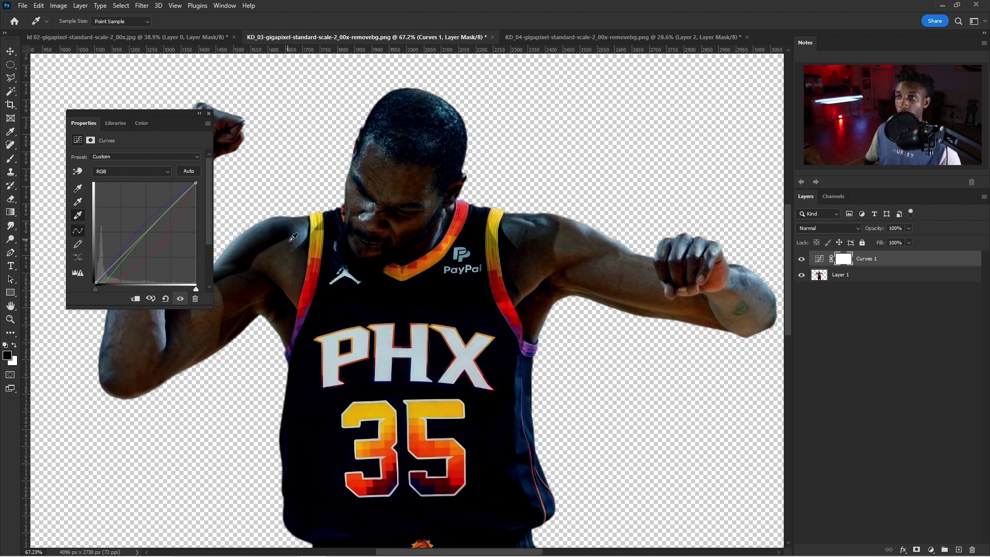
left_click(310, 231)
left_click(339, 229)
scroll(339, 229, "down", 3)
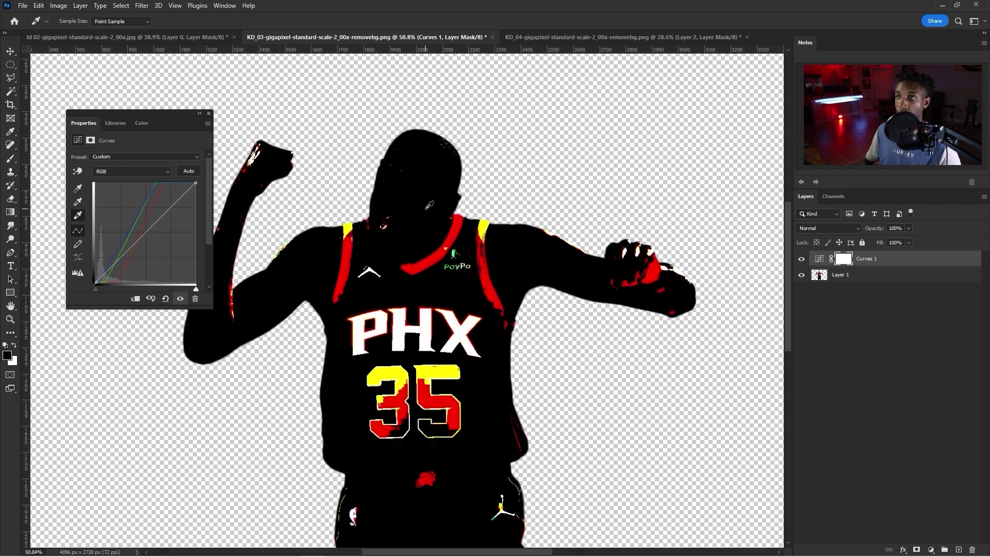
Step: Toggle Curves 1 to compare before and after, then reselect the Curves 1 layer
left_click(801, 259)
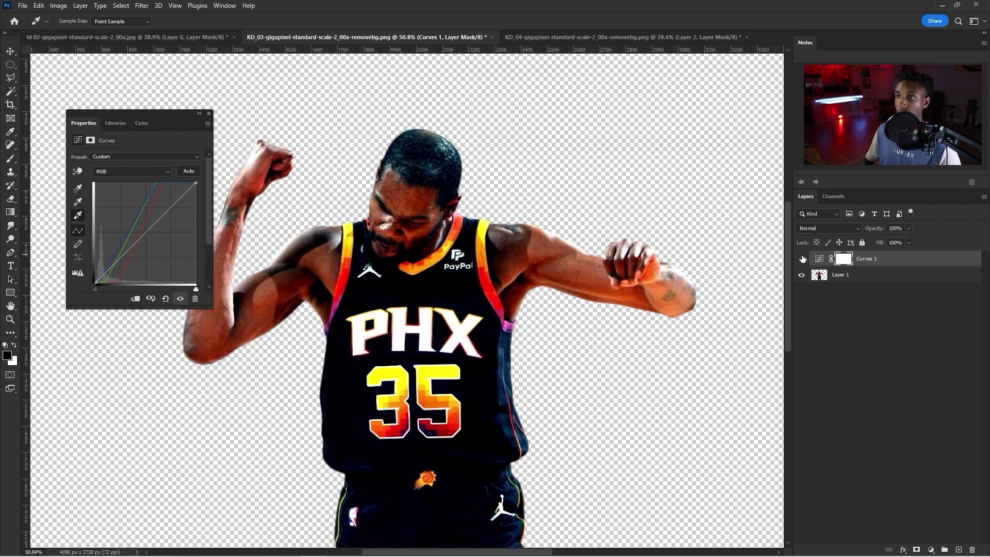
scroll(488, 235, "down", 2)
key("v")
left_click(514, 158)
scroll(514, 158, "up", 3)
scroll(301, 131, "down", 2)
scroll(301, 131, "up", 2)
left_click(867, 258)
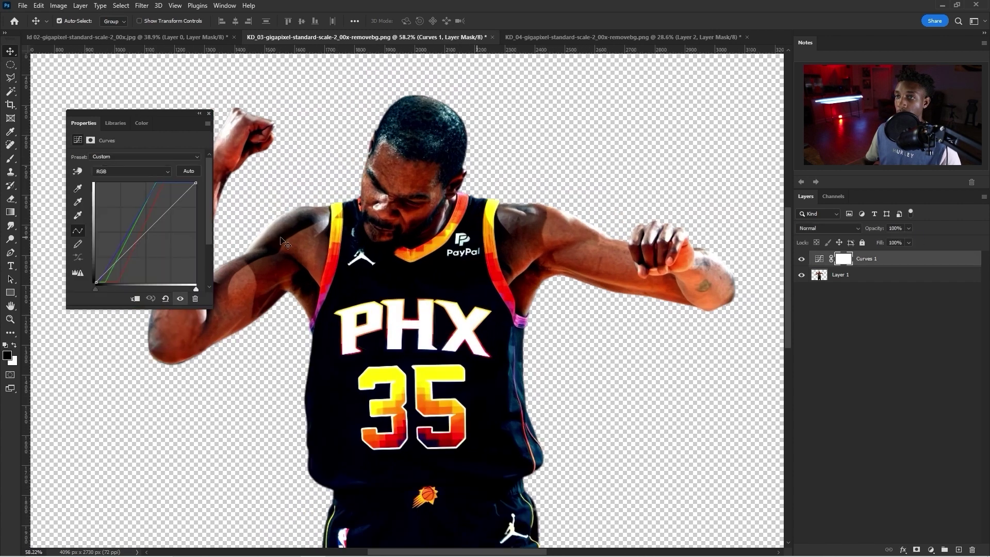
Step: Tweak the Blue and Red channel curves, then return to the composite RGB curve
left_click(109, 171)
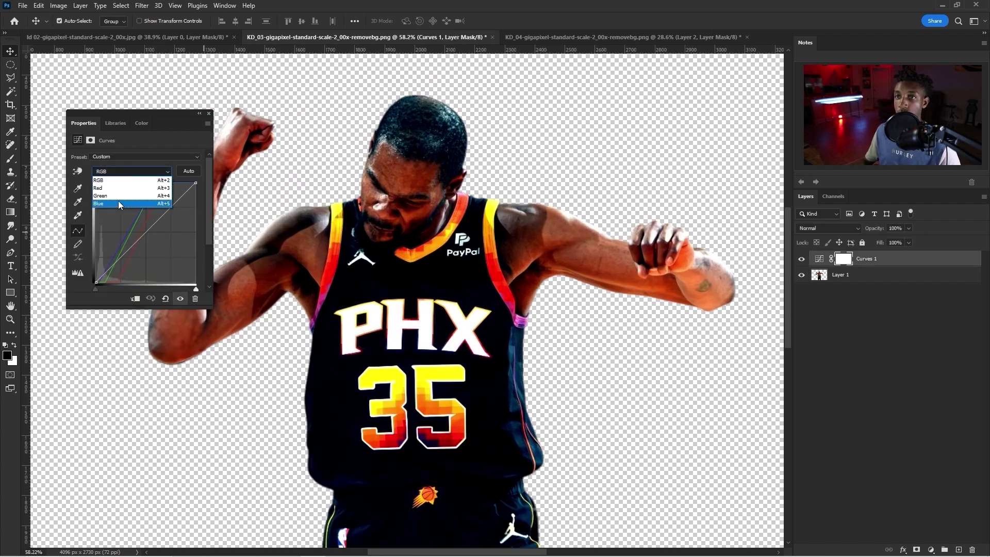
key("Down")
key("Down")
key("Down")
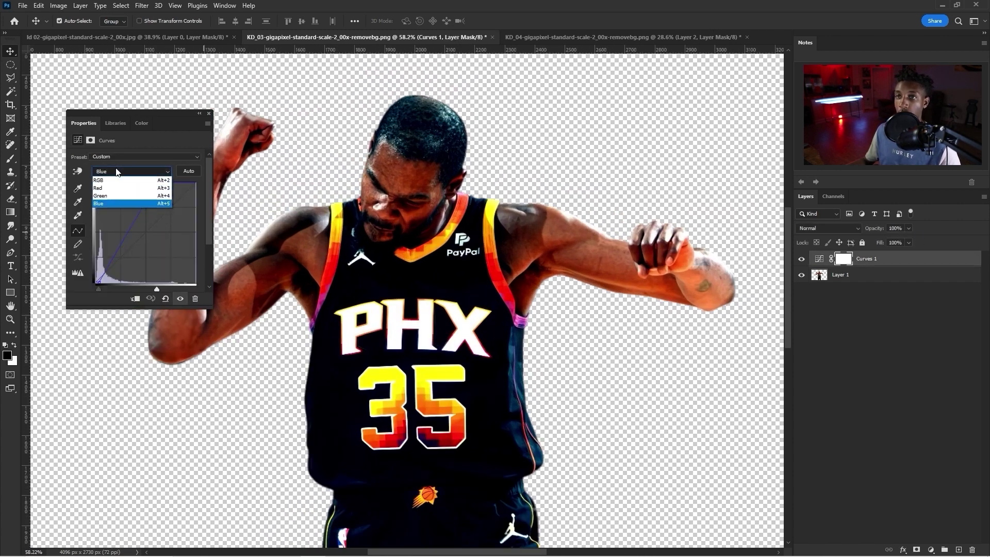
left_click(103, 204)
mouse_move(158, 183)
left_mouse_down()
mouse_move(172, 195)
mouse_move(161, 177)
left_mouse_up()
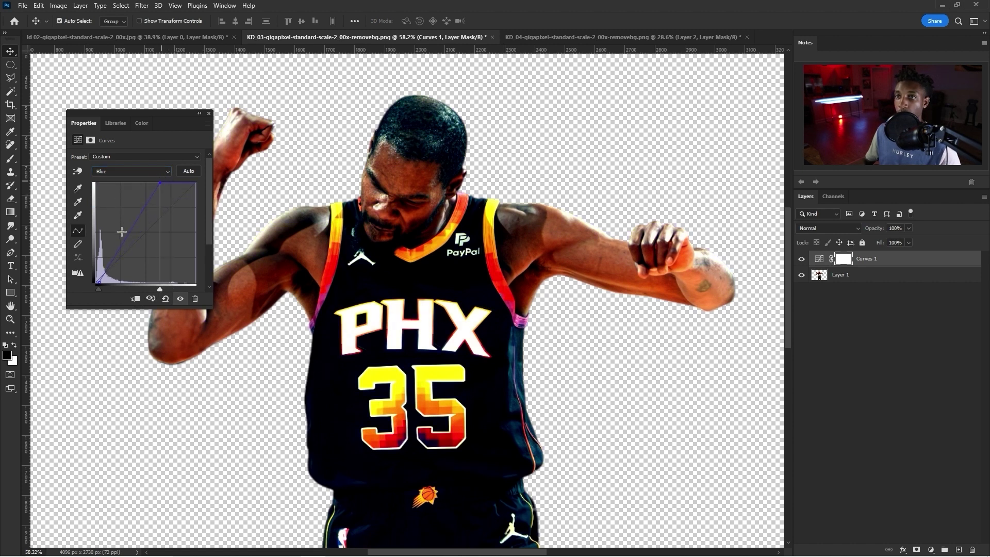
left_click_drag(131, 243, 126, 282)
key("alt+3")
mouse_move(160, 183)
left_mouse_down()
mouse_move(169, 180)
mouse_move(161, 180)
left_mouse_up()
key("alt+2")
scroll(360, 276, "down", 2)
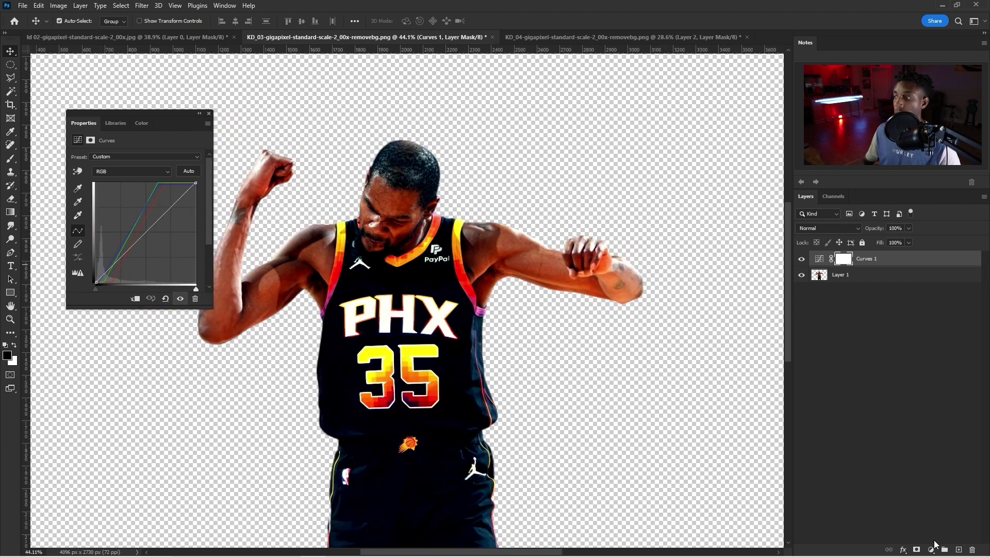
Step: Add a Hue/Saturation adjustment layer with Saturation -22
left_click(930, 549)
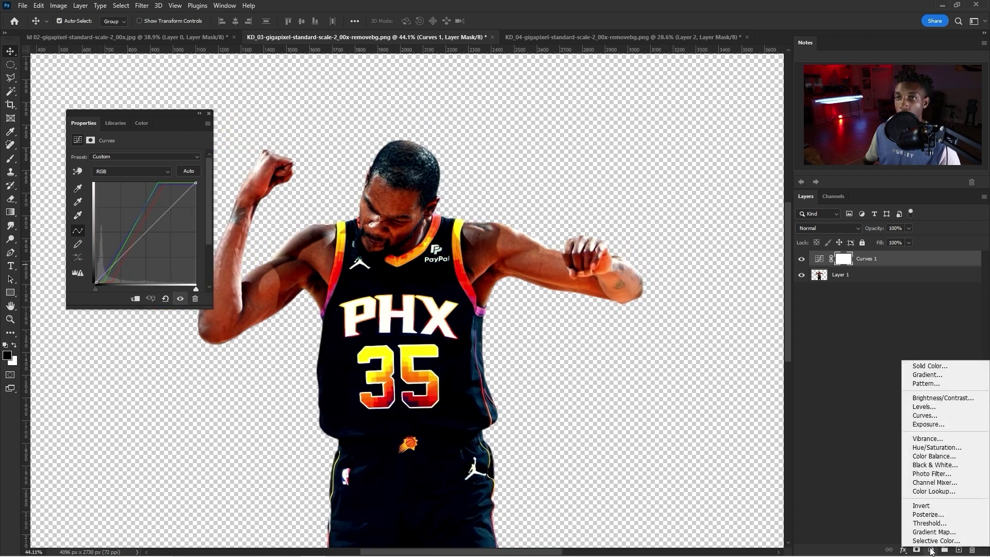
left_click(931, 443)
left_click(122, 216)
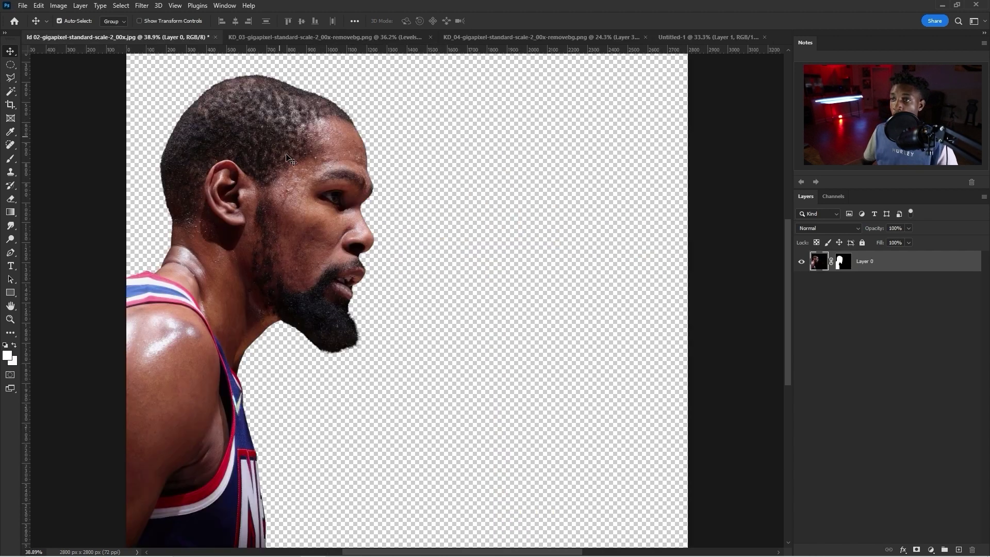
Step: Open the jersey photo and lasso-select the jersey from hem to collar
left_click(23, 6)
left_click(36, 26)
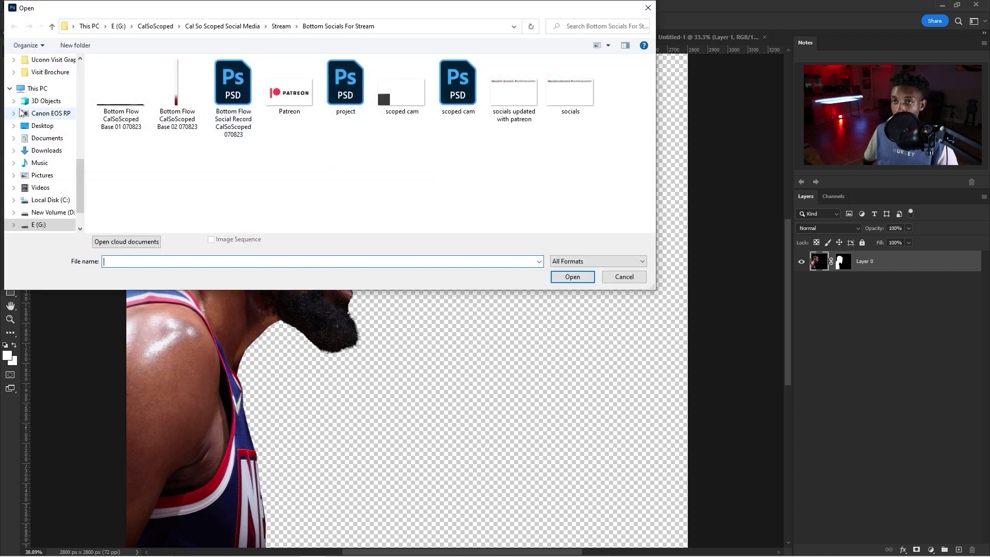
scroll(49, 90, "down", 3)
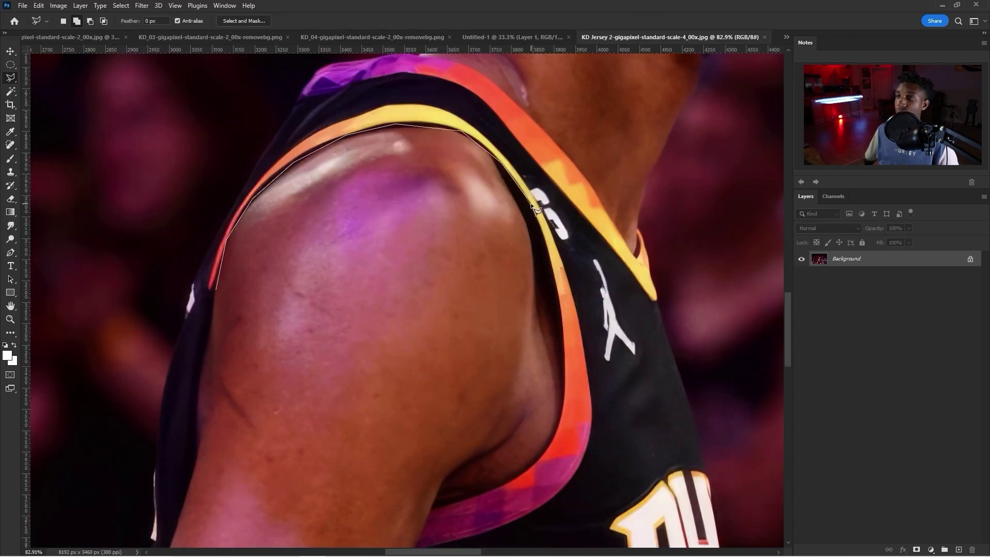
left_click(563, 410)
left_click(546, 453)
left_click(510, 480)
scroll(459, 510, "down", 3)
scroll(459, 511, "up", 3)
left_click(400, 408)
left_click(338, 198)
left_click(315, 124)
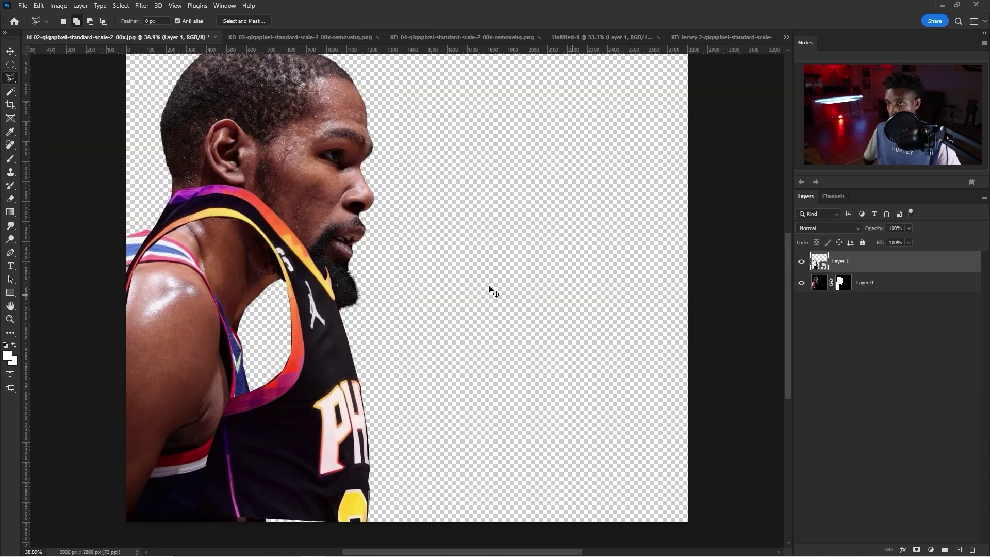
Step: Move the pasted jersey onto the shoulder and warp its collar edge upward
key("ctrl+t")
left_click_drag(308, 338, 234, 401)
right_click(235, 402)
left_click(268, 330)
left_click_drag(126, 246, 128, 234)
key("Return")
scroll(134, 263, "up", 3)
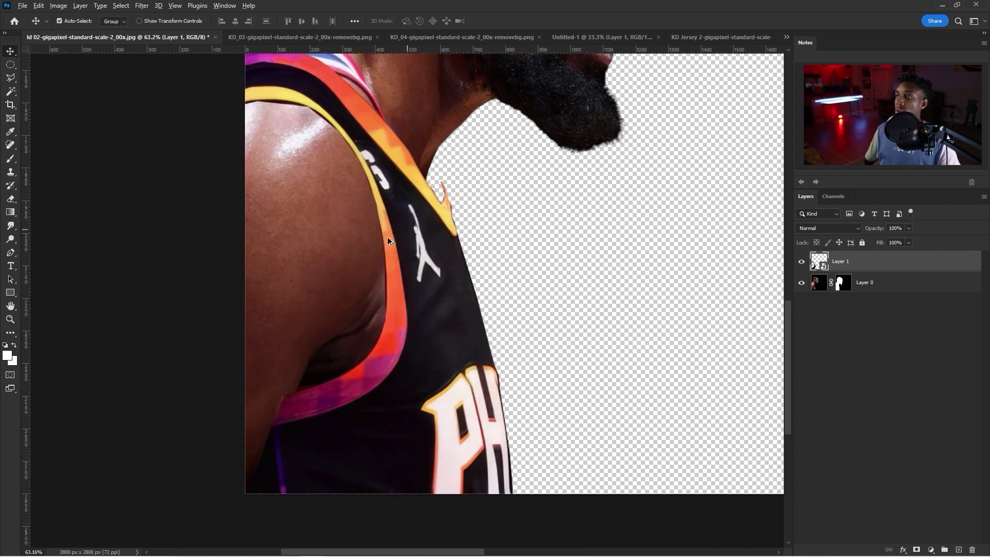
scroll(470, 203, "down", 4)
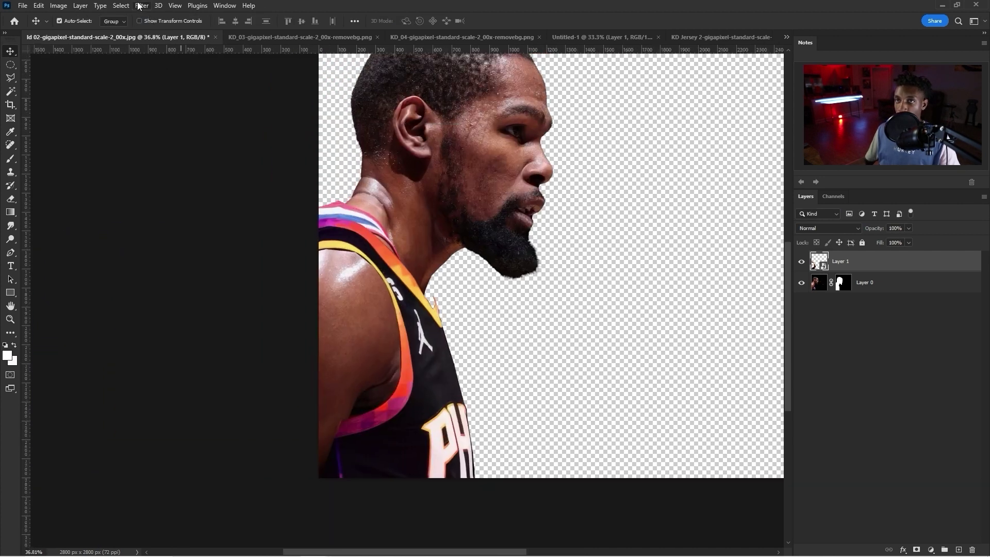
Step: In Liquify, push the jersey under the arm and fit the strap to the shoulder, brush 800–900
left_click(139, 6)
left_click(154, 101)
key("bracketleft")
key("bracketleft")
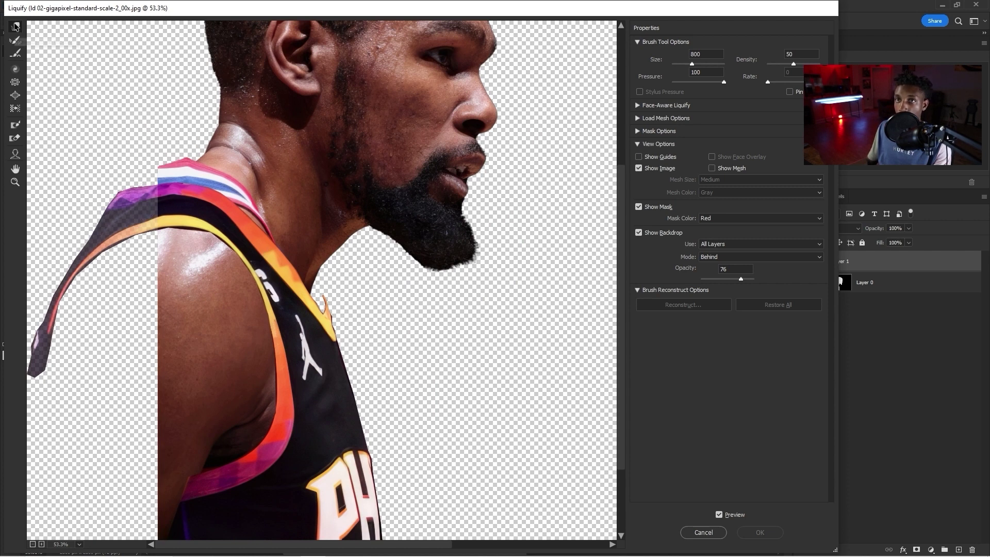
mouse_move(232, 420)
left_mouse_down()
mouse_move(287, 409)
mouse_move(299, 420)
left_mouse_up()
key("bracketright")
mouse_move(300, 339)
left_mouse_down()
mouse_move(312, 327)
mouse_move(287, 331)
mouse_move(283, 310)
mouse_move(247, 290)
left_mouse_up()
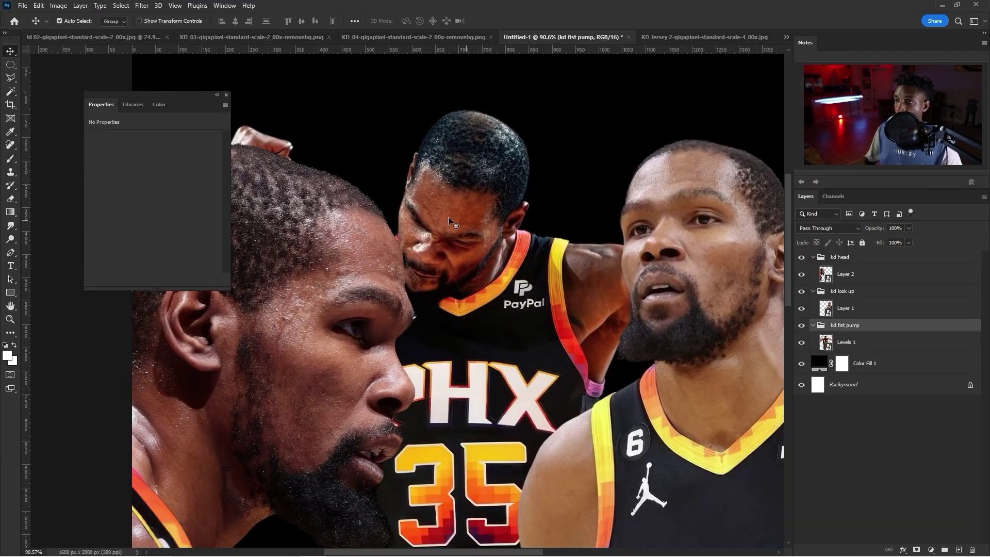
scroll(457, 184, "up", 3)
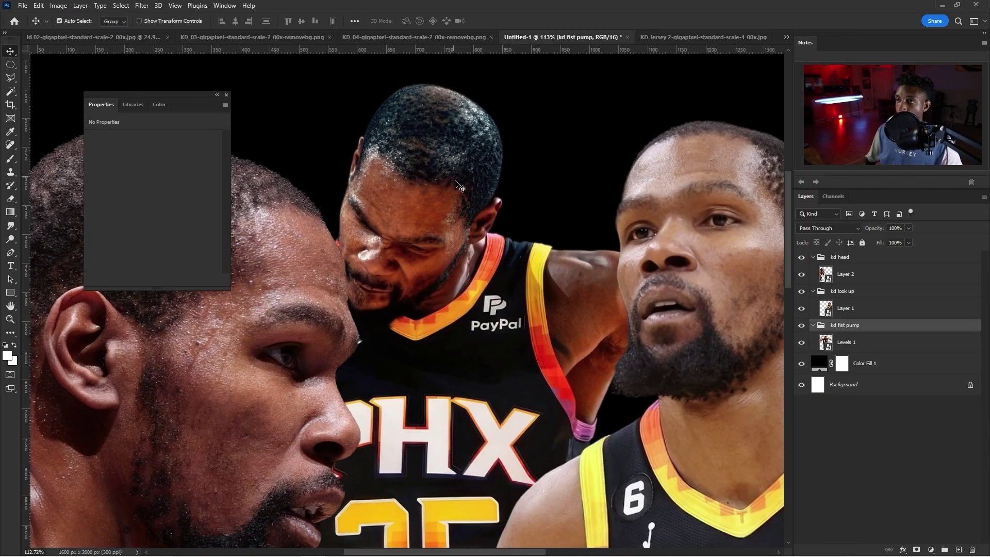
Step: Add a Hue/Saturation layer on the fist-pump cutout with Blues saturation at -100
key("alt+bracketleft")
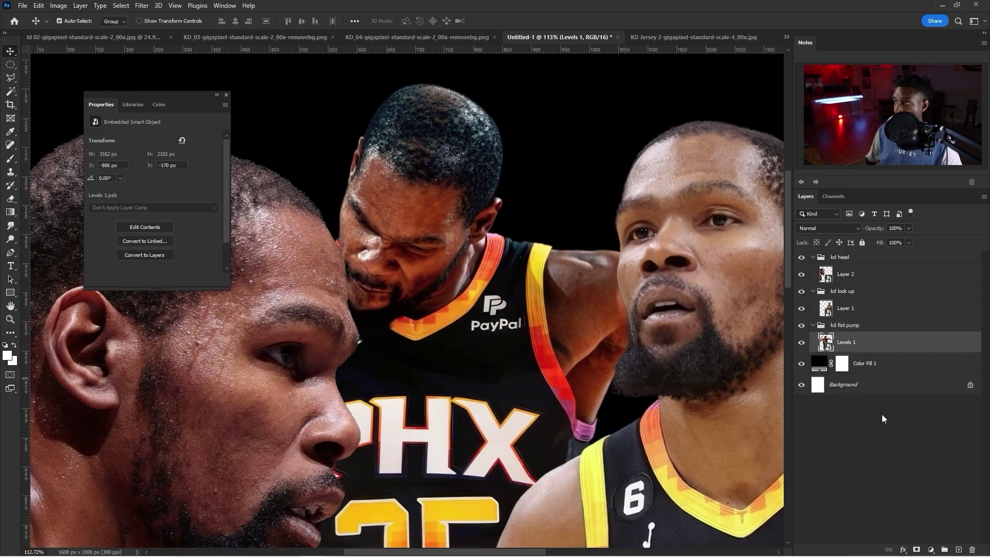
left_click(930, 550)
left_click(944, 450)
left_click(152, 280)
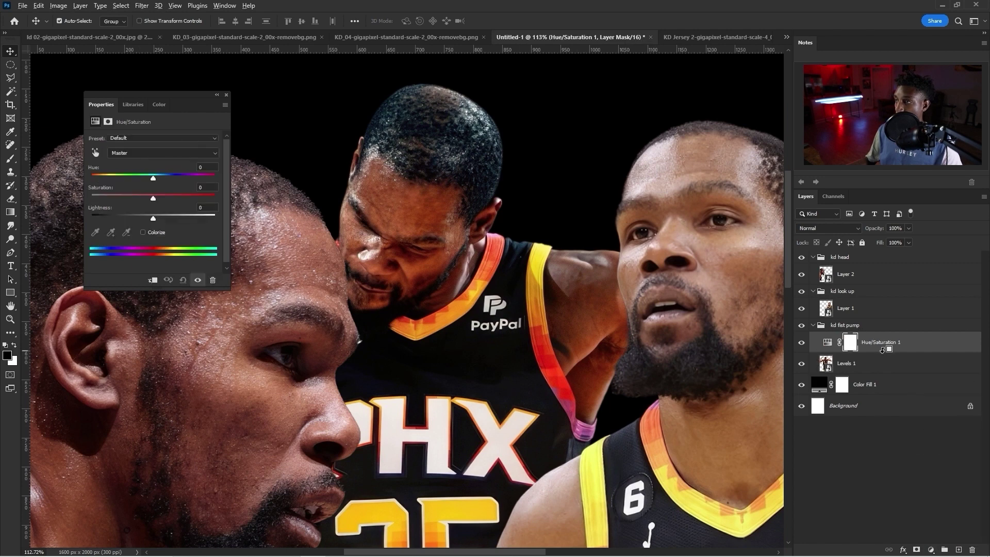
left_click(155, 153)
left_click(115, 201)
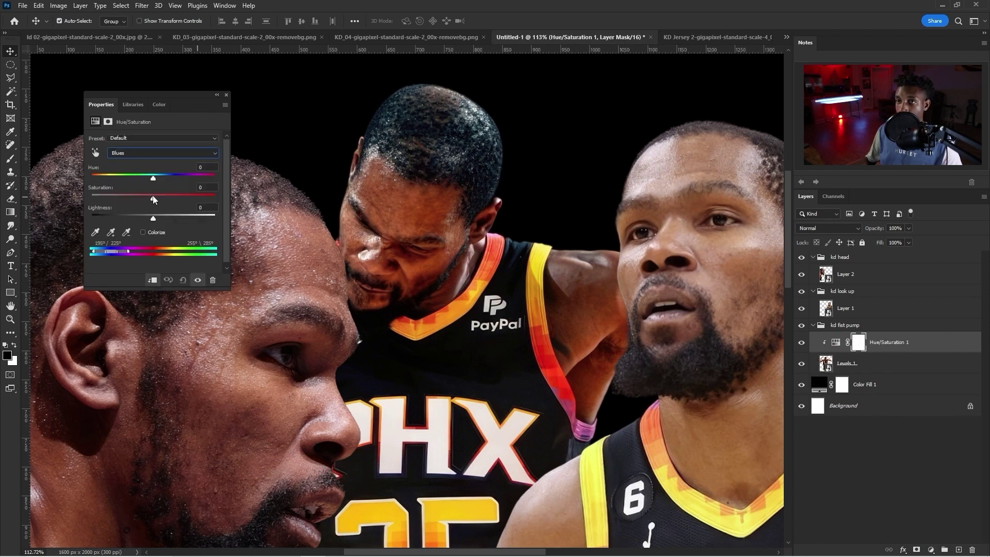
left_click_drag(70, 197, 1, 211)
left_click(154, 152)
left_click(130, 191)
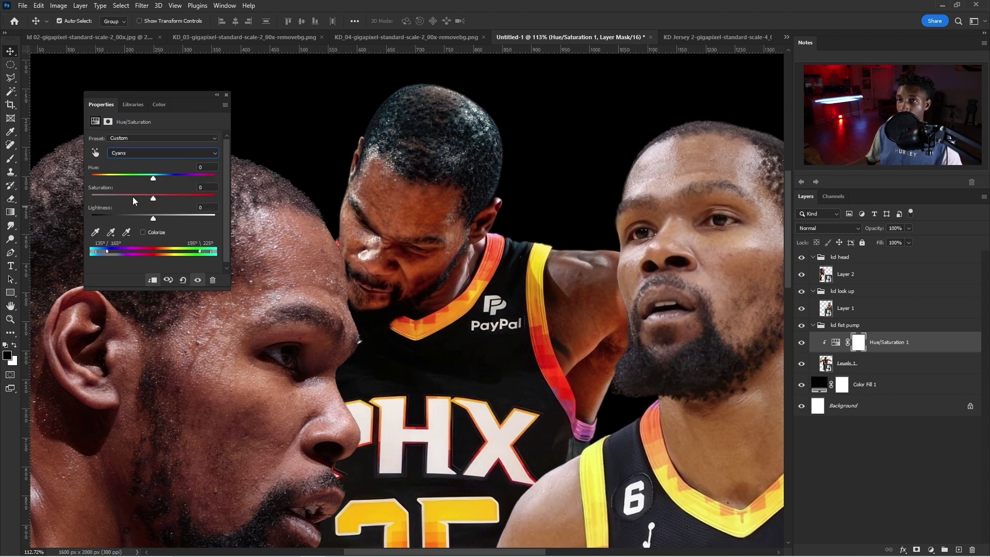
scroll(455, 222, "down", 5)
scroll(506, 222, "up", 3)
Step: Set auto-select to Layer, shrink and reposition the look-up cutout, and hide the kd head group
left_click(721, 272)
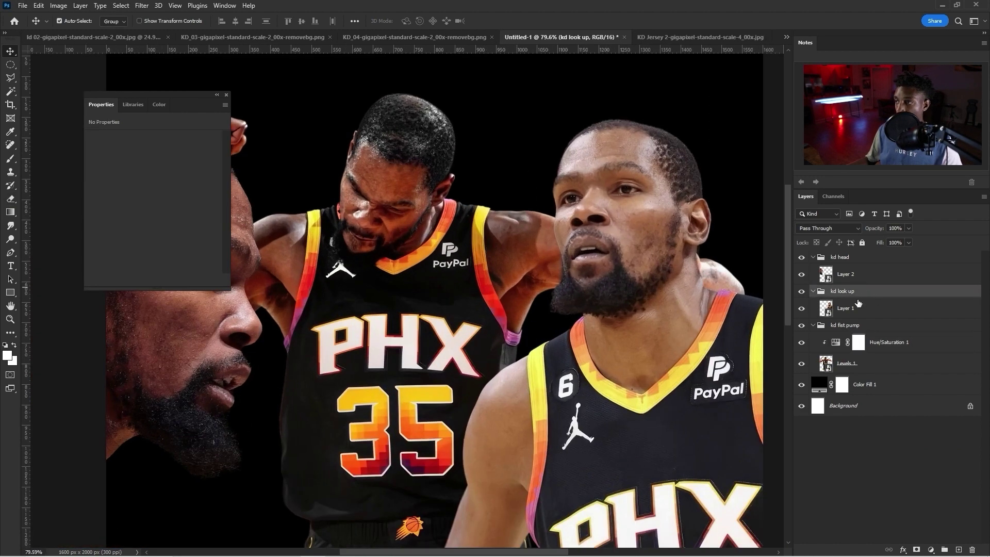
left_click(113, 21)
left_click(113, 36)
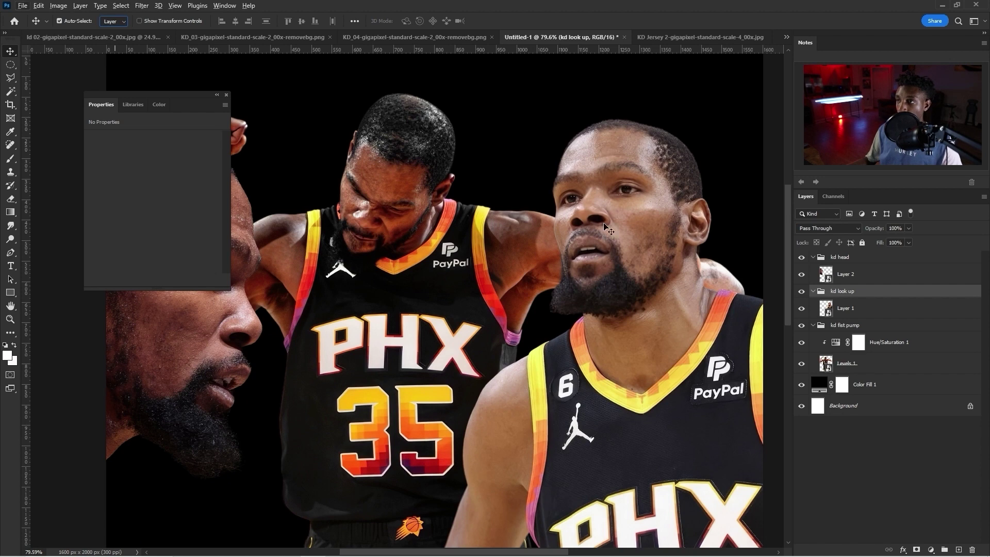
left_click(607, 228)
key("ctrl+t")
scroll(585, 179, "down", 3)
left_click_drag(602, 157, 593, 258)
left_click_drag(516, 289, 525, 306)
key("Return")
scroll(434, 254, "up", 1)
left_click(801, 257)
left_click(142, 6)
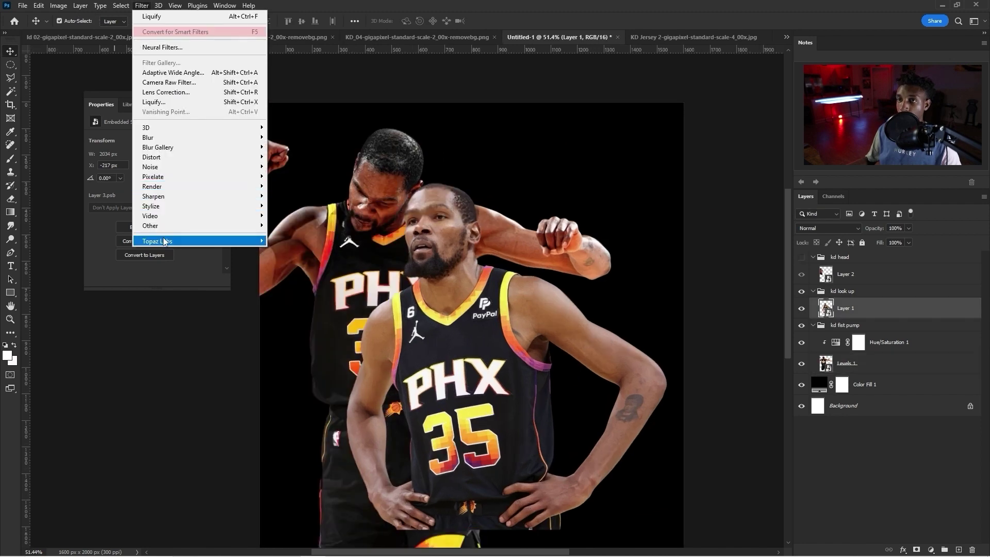
Step: Apply the Crisp preset in Topaz Adjust 5, then set Selective Color Reds to Black +62, Cyan -35
mouse_move(163, 240)
left_click(341, 241)
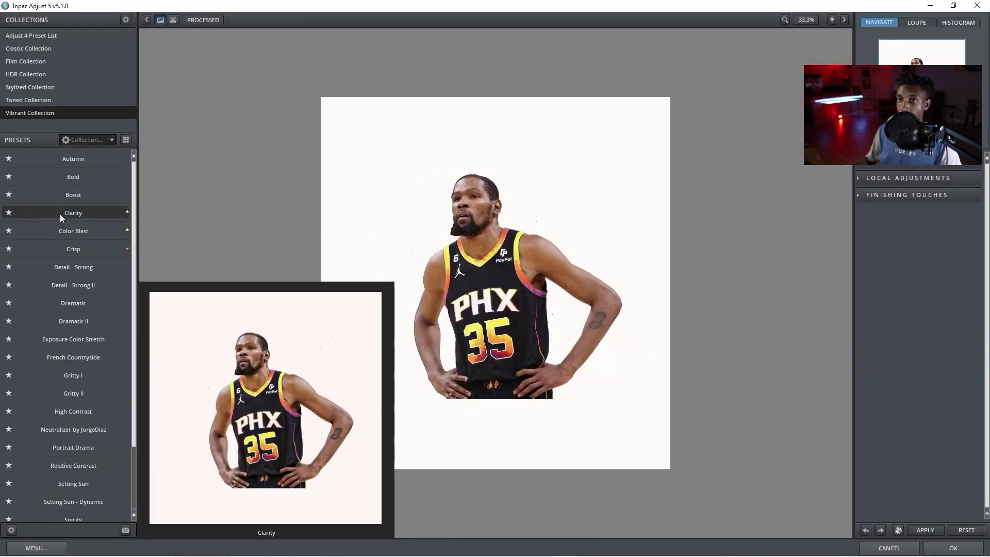
left_click(60, 215)
key("Down")
key("Down")
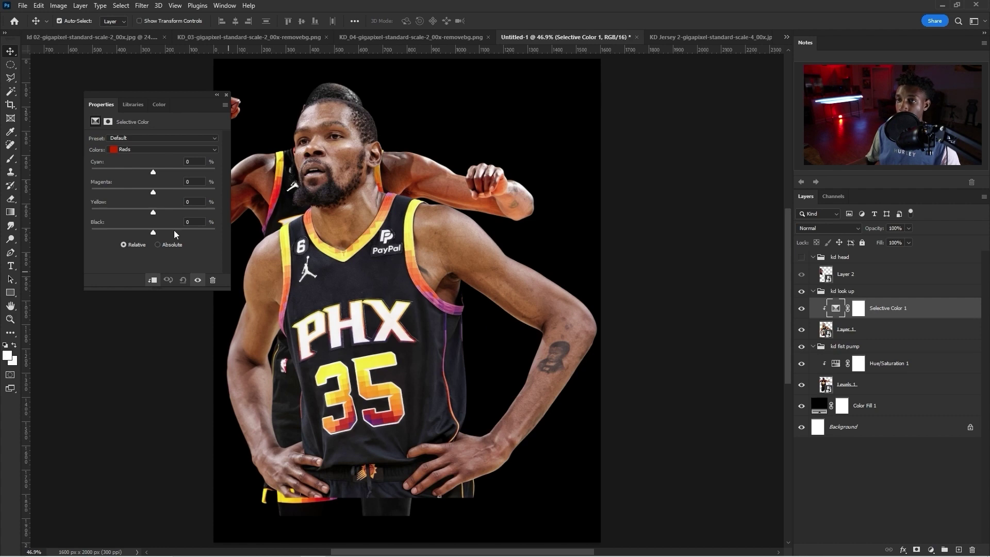
left_click_drag(174, 230, 191, 232)
left_click_drag(153, 170, 133, 179)
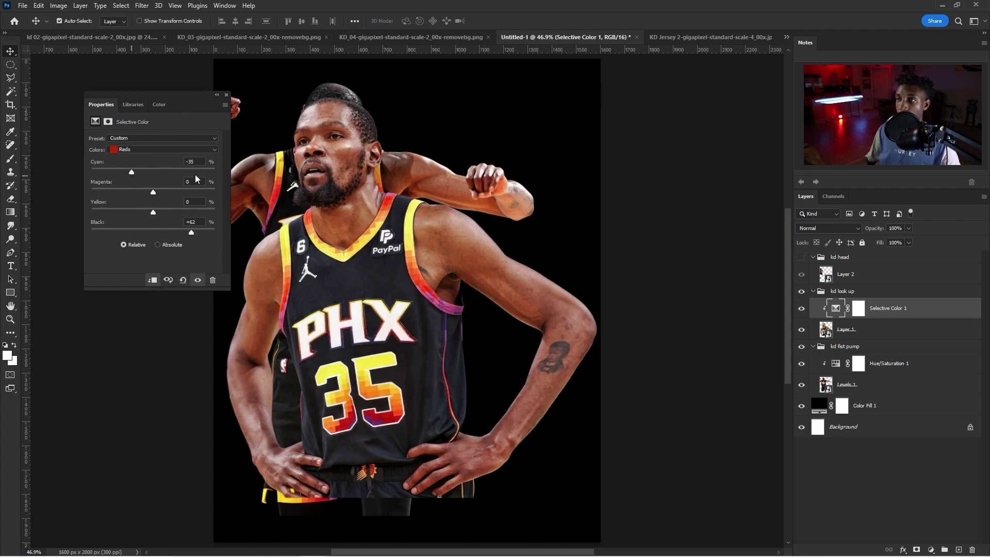
Step: Darken the look-up cutout with Curves and shift its midtones slightly toward yellow with Color Balance
left_click(846, 329)
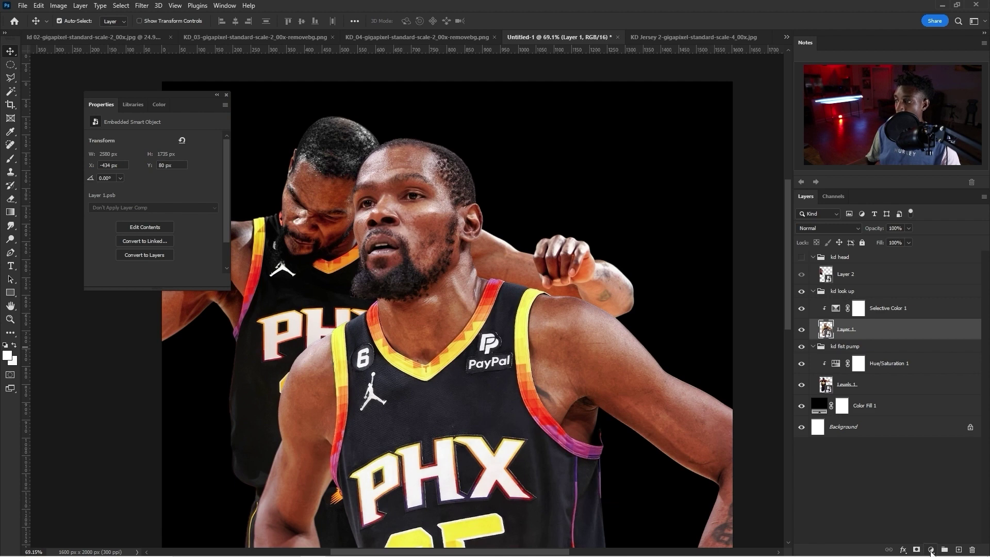
left_click(932, 551)
left_click(924, 417)
left_click_drag(133, 250, 133, 249)
left_click_drag(162, 217, 166, 212)
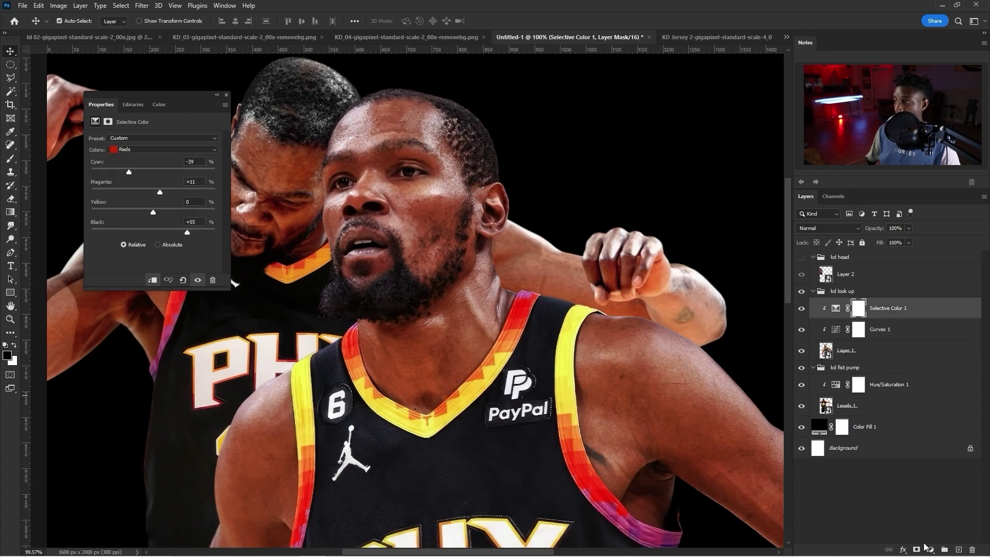
left_click(927, 549)
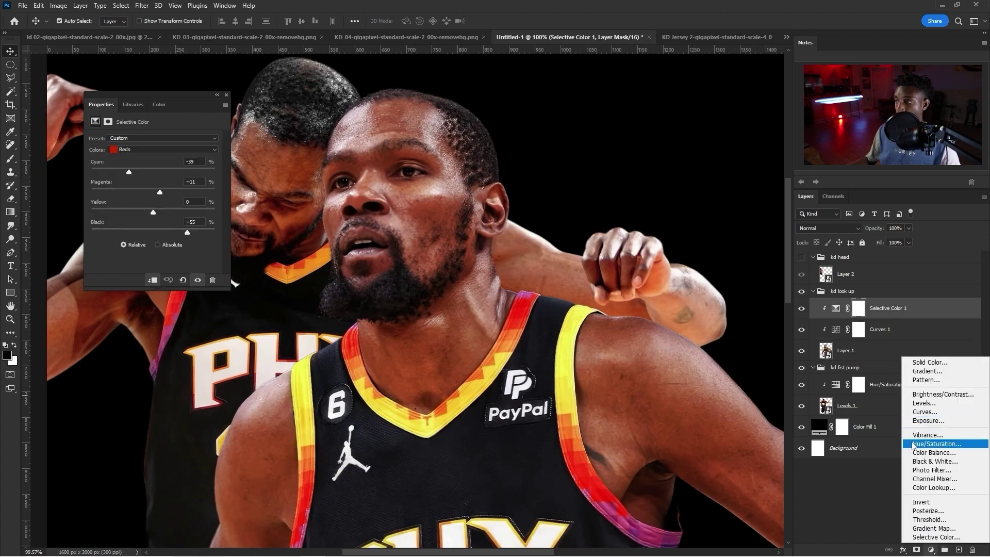
left_click(915, 452)
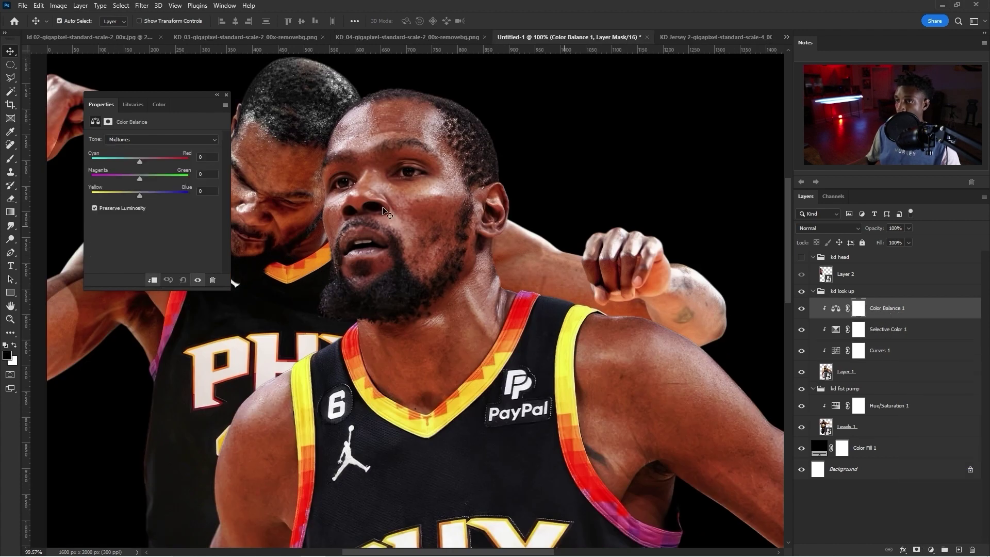
left_click(131, 194)
left_click_drag(137, 191, 138, 191)
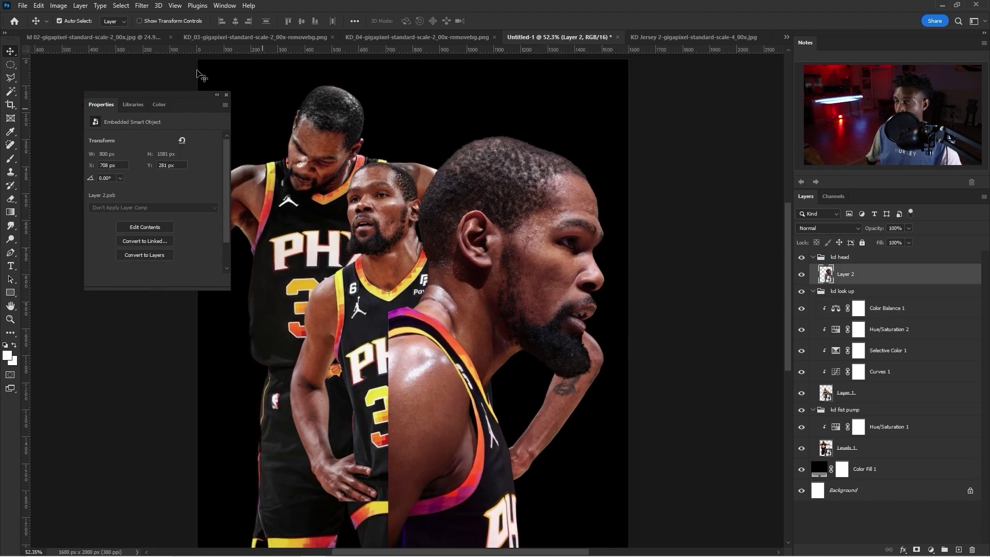
Step: Add a little Clarity to the big head via Camera Raw Filter, add Selective Color, then browse to the Photo folder
left_click(142, 5)
left_click(170, 82)
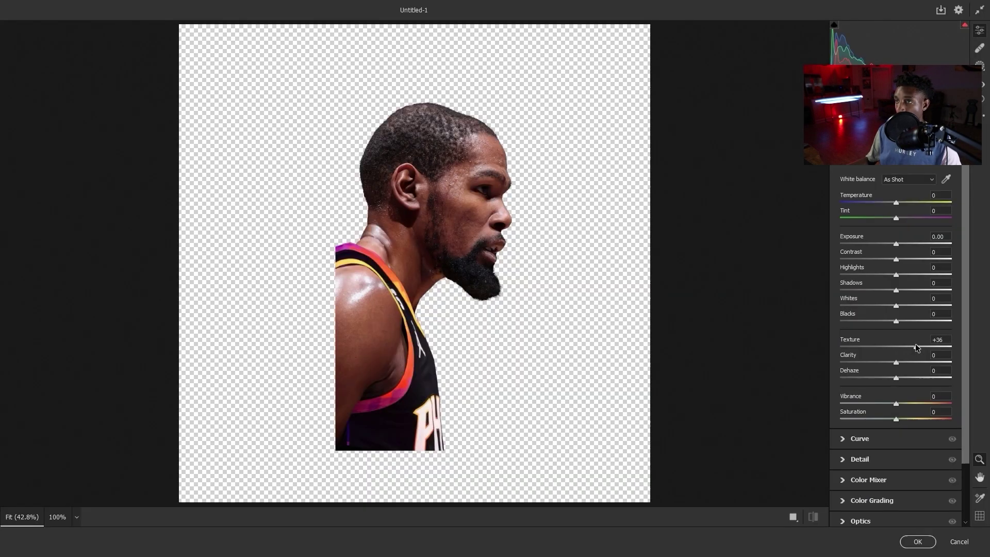
left_click_drag(896, 362, 898, 360)
left_click(918, 541)
left_click(931, 550)
left_click(923, 548)
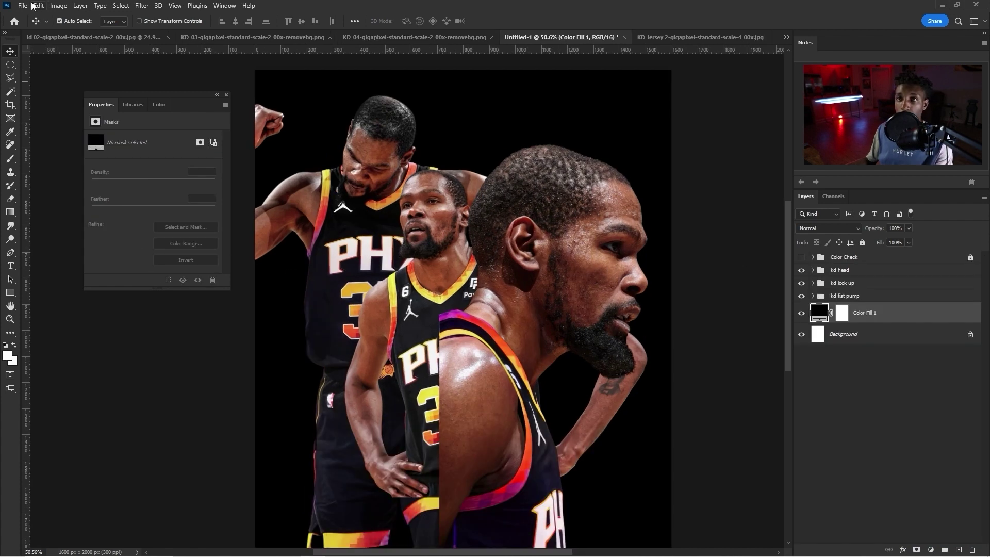
left_click(23, 5)
left_click(31, 29)
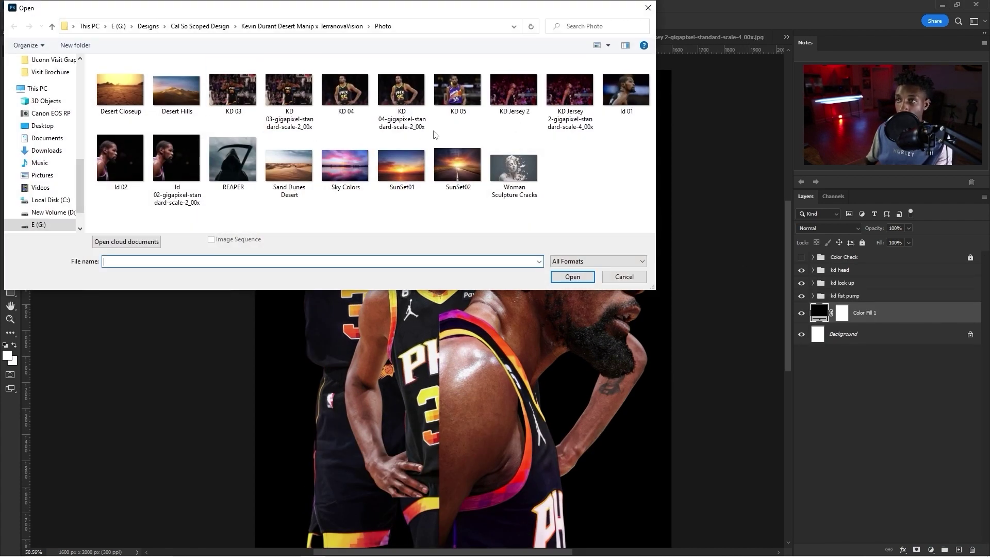
Step: Open Desert Closeup behind the cutouts and mask the giant head's jersey so it fades into the desert
left_click(179, 99)
double_click(120, 91)
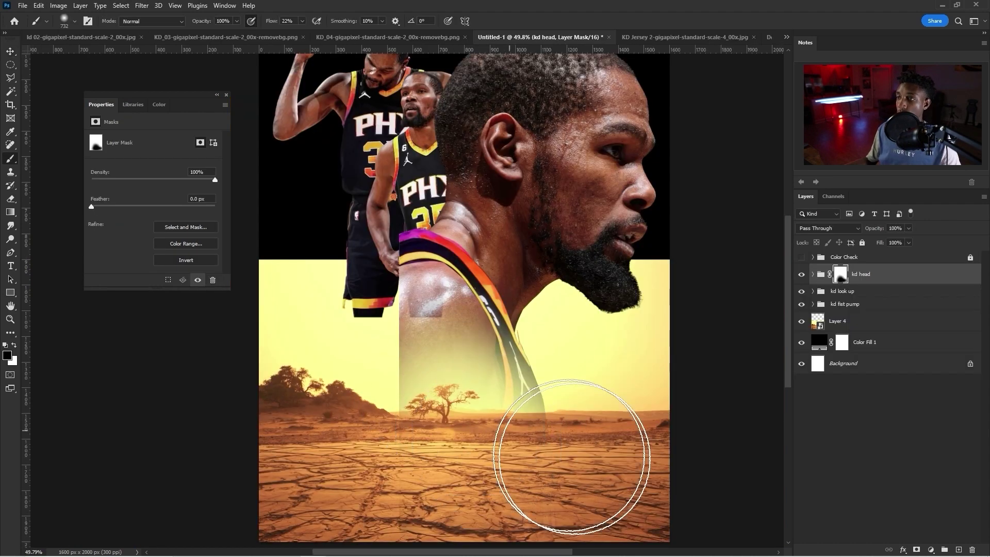
mouse_move(570, 449)
left_mouse_down()
mouse_move(443, 360)
mouse_move(379, 348)
mouse_move(374, 308)
mouse_move(454, 393)
left_mouse_up()
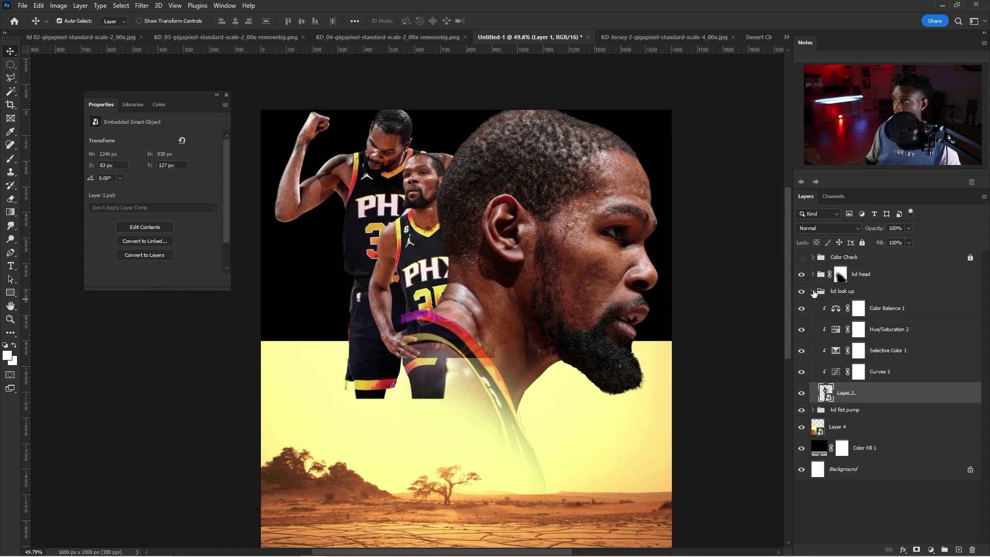
left_click(813, 292)
Step: Move the kd fist pump group to the top of the layer stack
left_click_drag(844, 308, 851, 264)
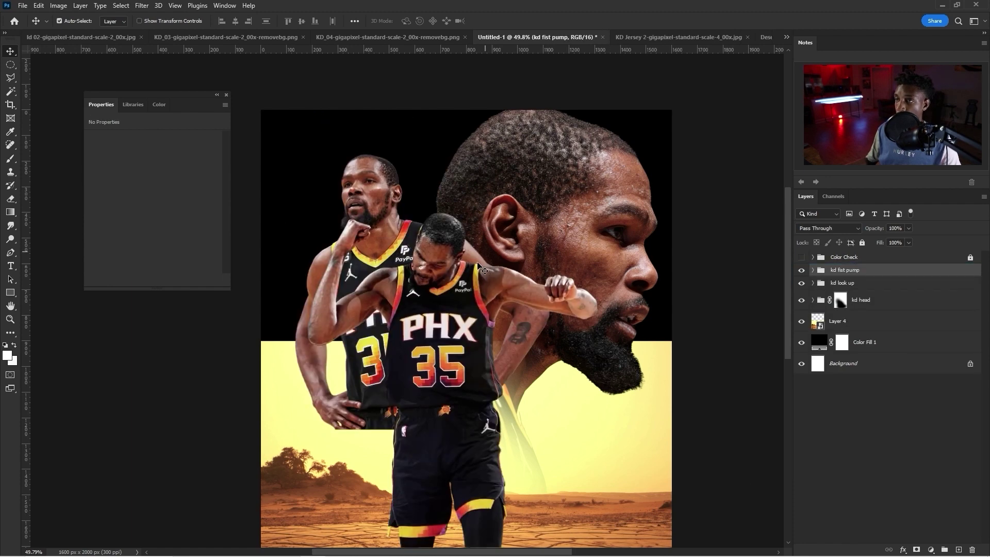
left_click(802, 270)
left_click(802, 270)
scroll(333, 132, "down", 2)
Step: Move the kd look up group up and right and rescale it, then choose SunSet01
left_click(424, 164)
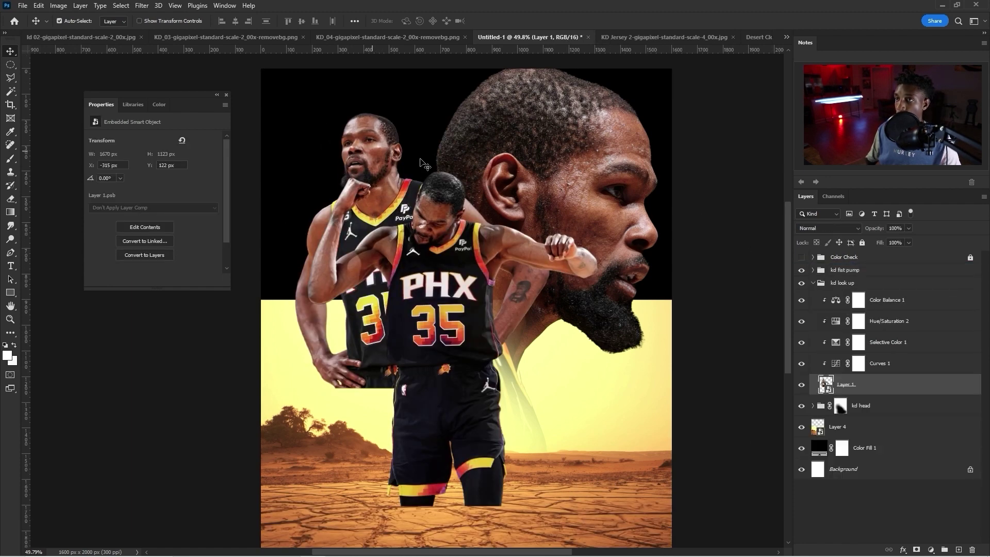
left_click(813, 284)
key("ctrl+t")
left_click_drag(406, 237, 424, 217)
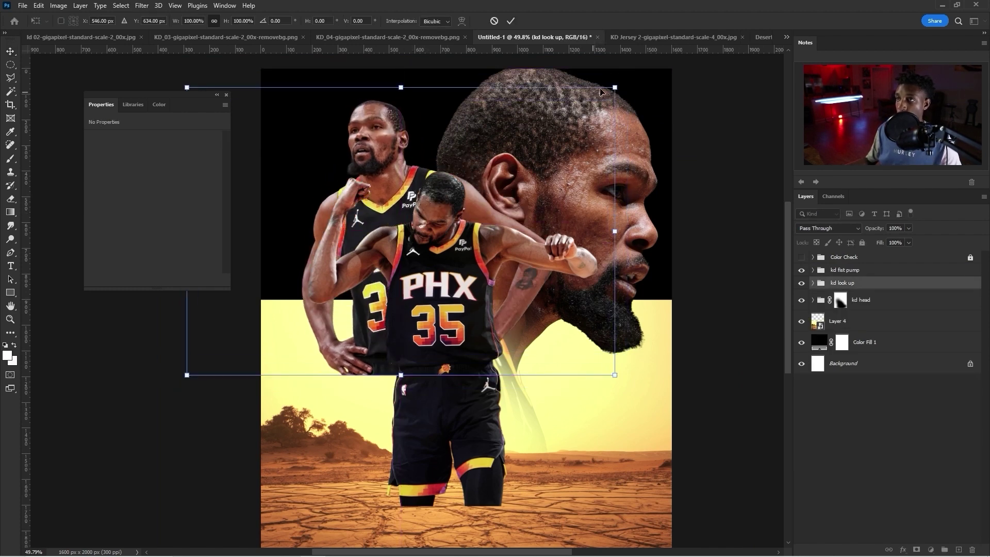
mouse_move(615, 88)
left_mouse_down()
mouse_move(579, 109)
mouse_move(645, 44)
mouse_move(641, 66)
mouse_move(613, 88)
left_mouse_up()
mouse_move(543, 178)
left_mouse_down()
mouse_move(527, 211)
mouse_move(537, 210)
mouse_move(532, 194)
left_mouse_up()
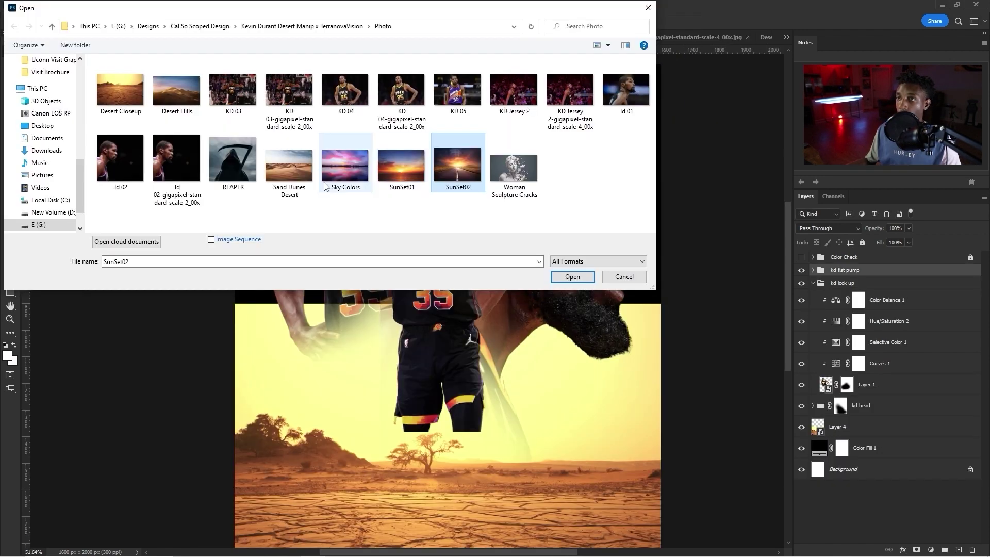
left_click(410, 164)
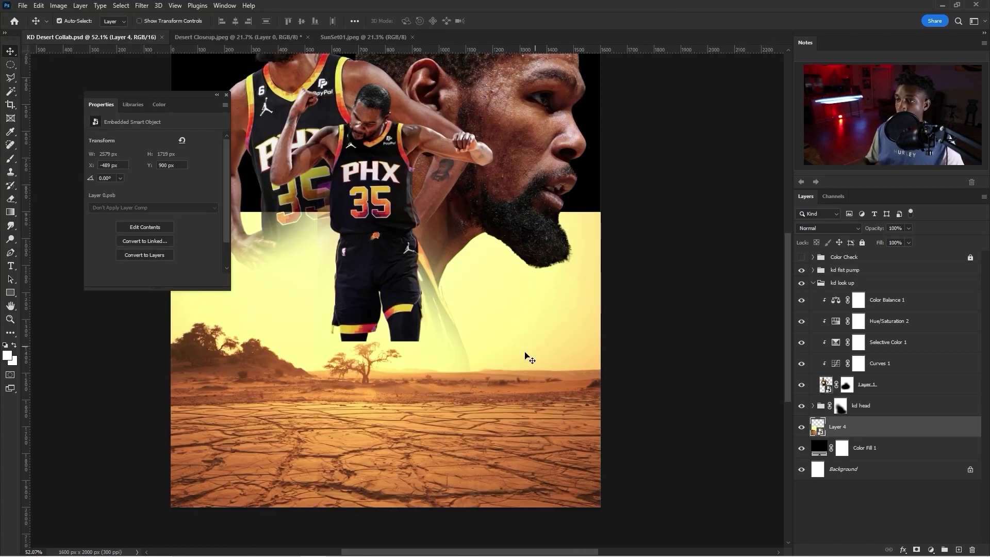
Step: Open the desert smart object and add a new layer with a black fill behind the desert
left_click_drag(530, 358, 521, 407)
key("ctrl+z")
double_click(820, 433)
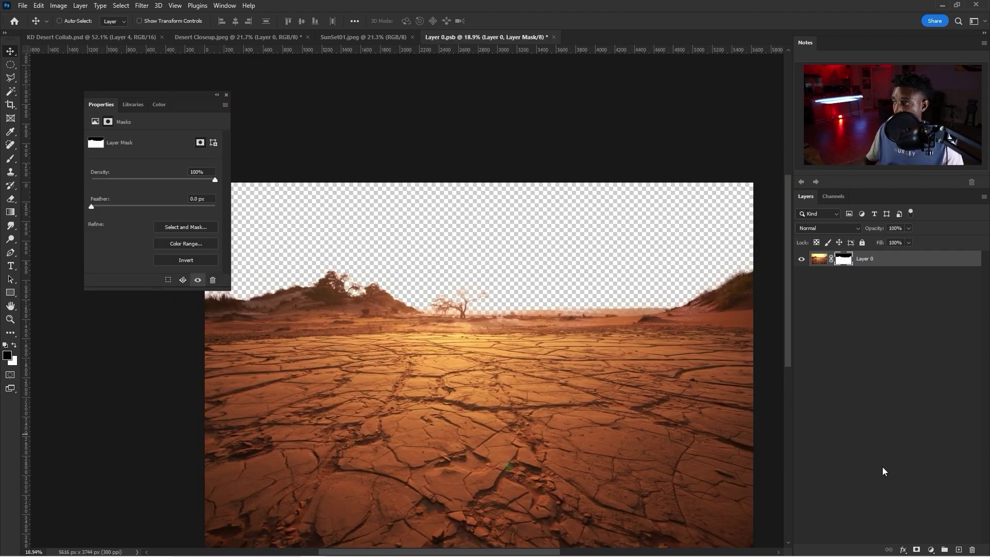
left_click(959, 550, "ctrl")
left_click(930, 550)
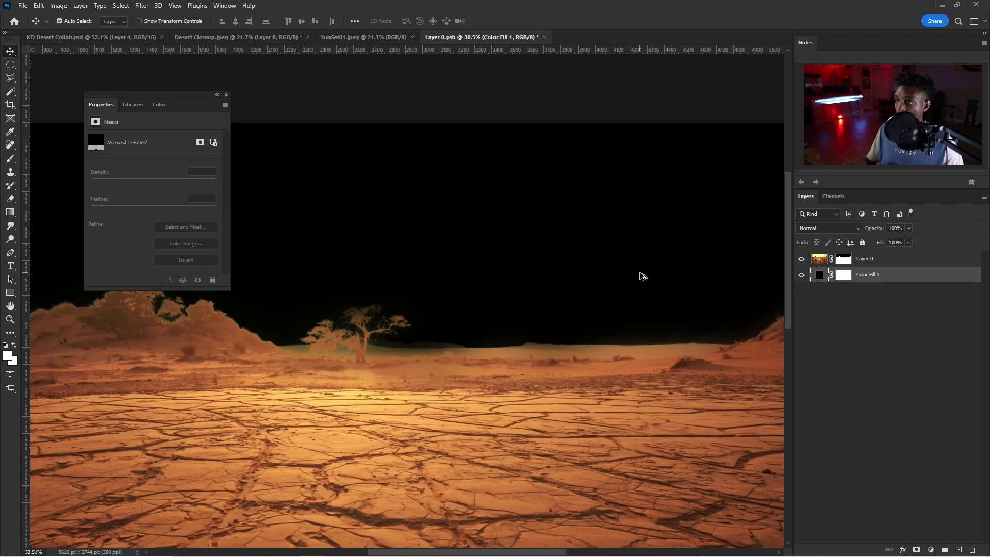
scroll(566, 271, "up", 2)
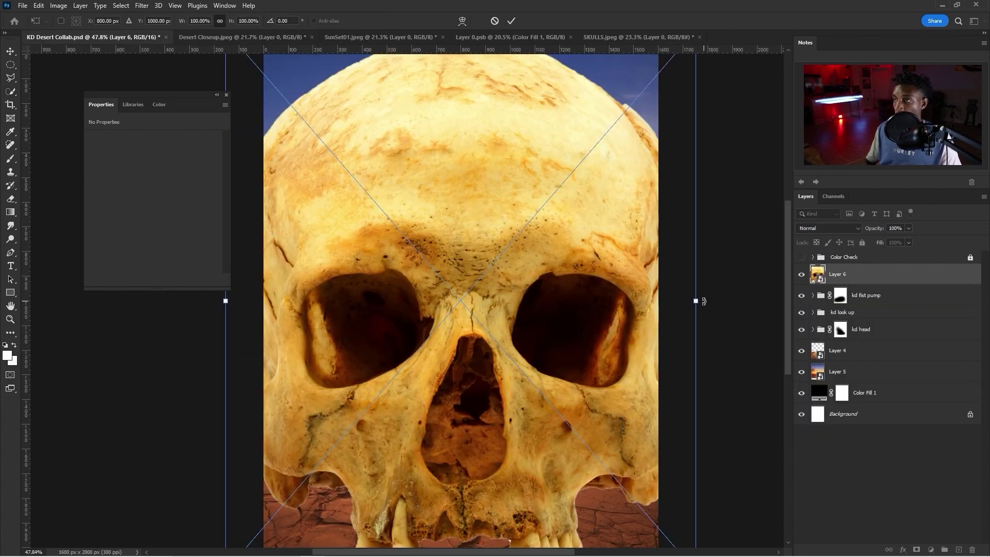
Step: Shrink the skull and turn the quick-masked rider into a selection
left_click_drag(704, 302, 368, 293)
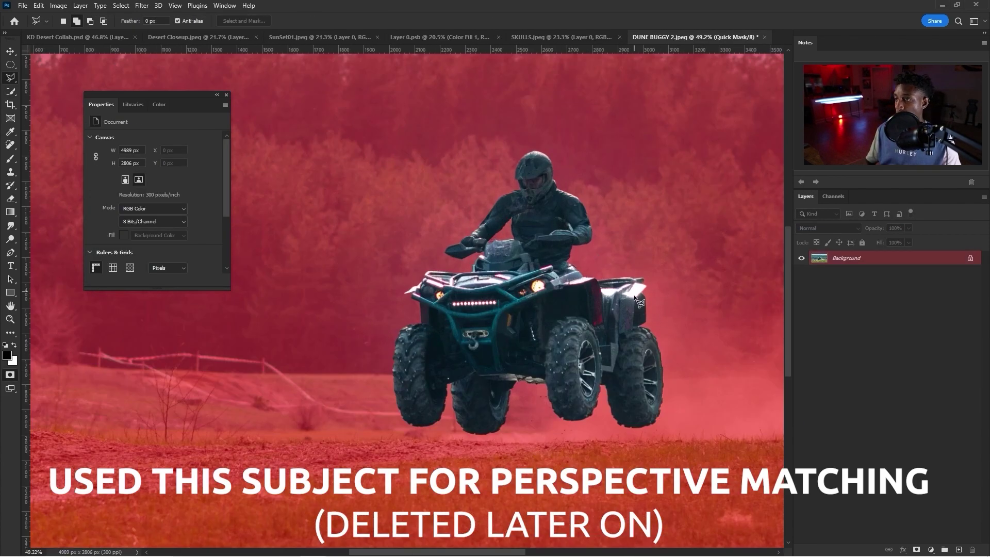
key("q")
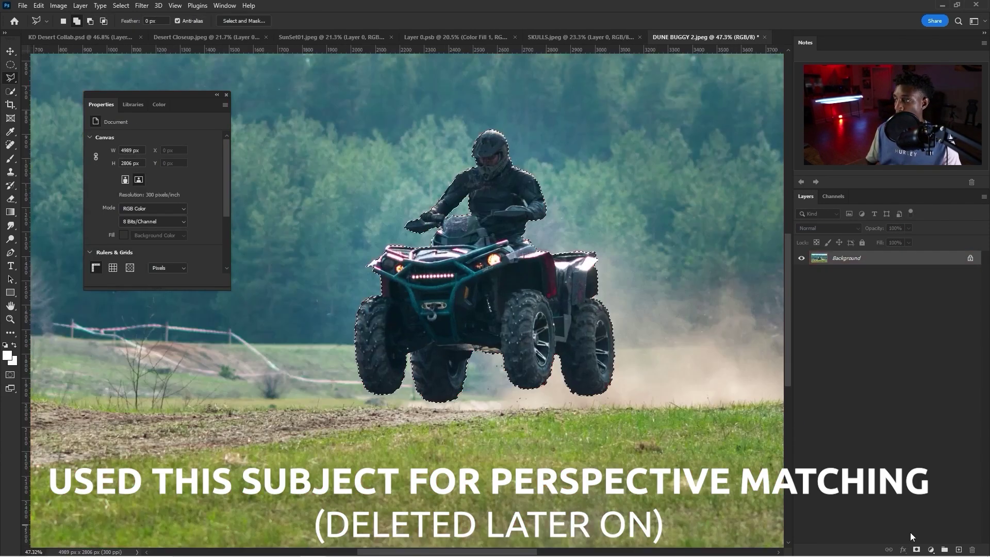
key("q")
scroll(534, 155, "up", 8)
key("q")
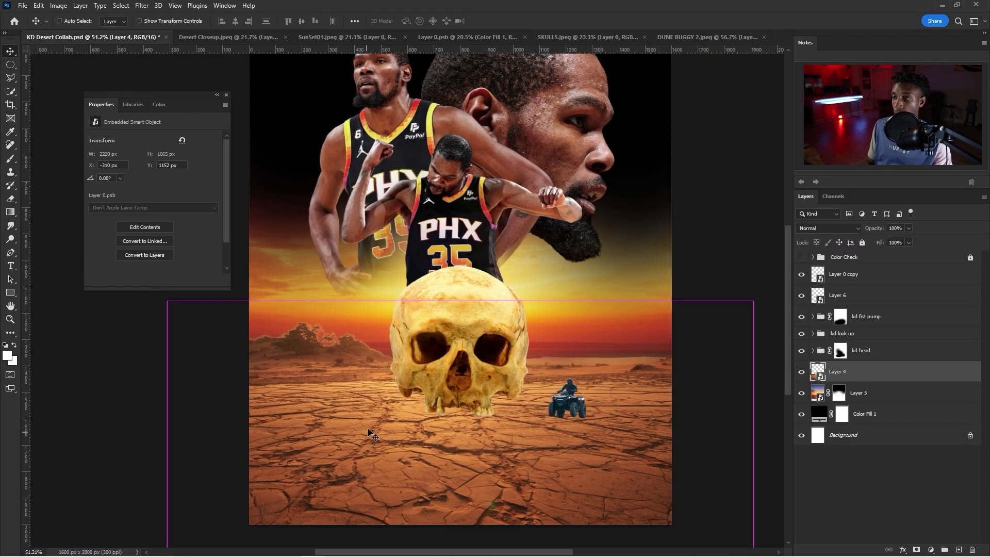
key("ctrl+t")
Step: Perspective-transform the cracked ground, spreading its bottom edge so it recedes toward the horizon
right_click(387, 197)
left_click(444, 252)
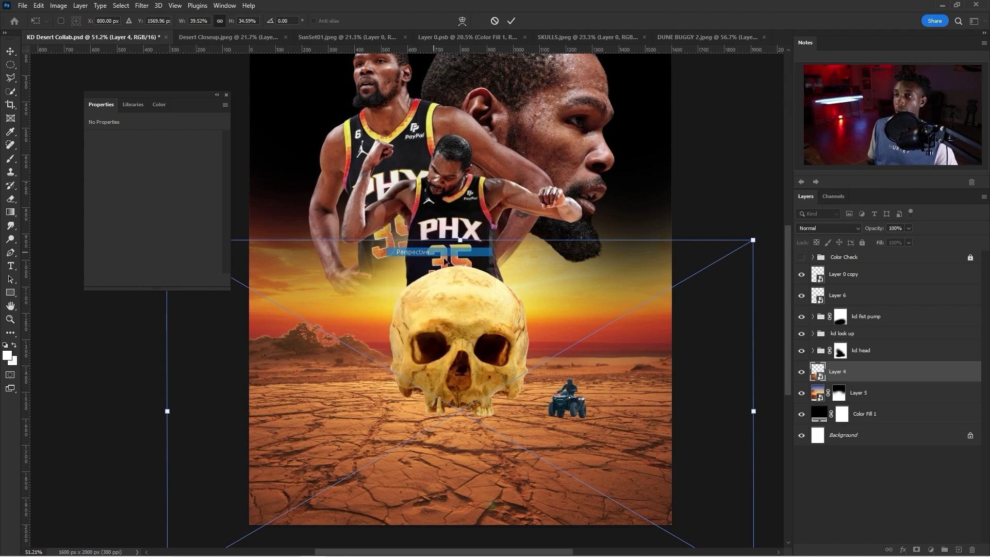
scroll(556, 351, "down", 2)
left_click_drag(703, 525, 779, 490)
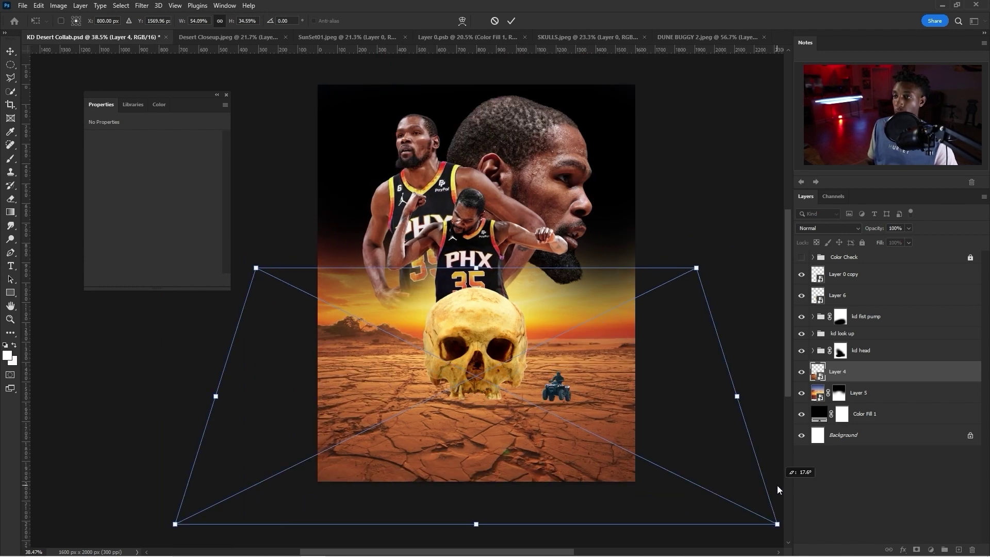
key("Return")
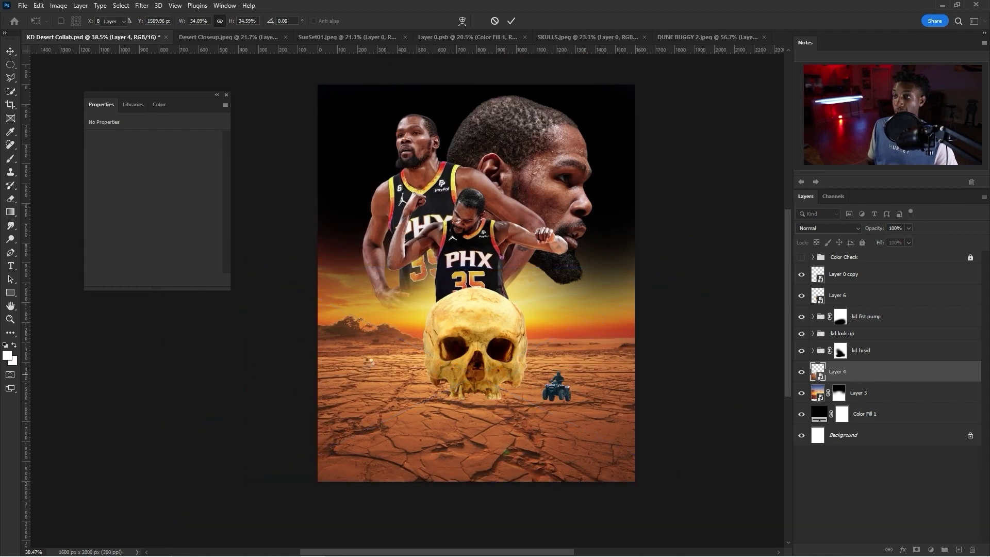
Step: Add a Curves adjustment layer above the sky with Ctrl+M
scroll(458, 325, "up", 2)
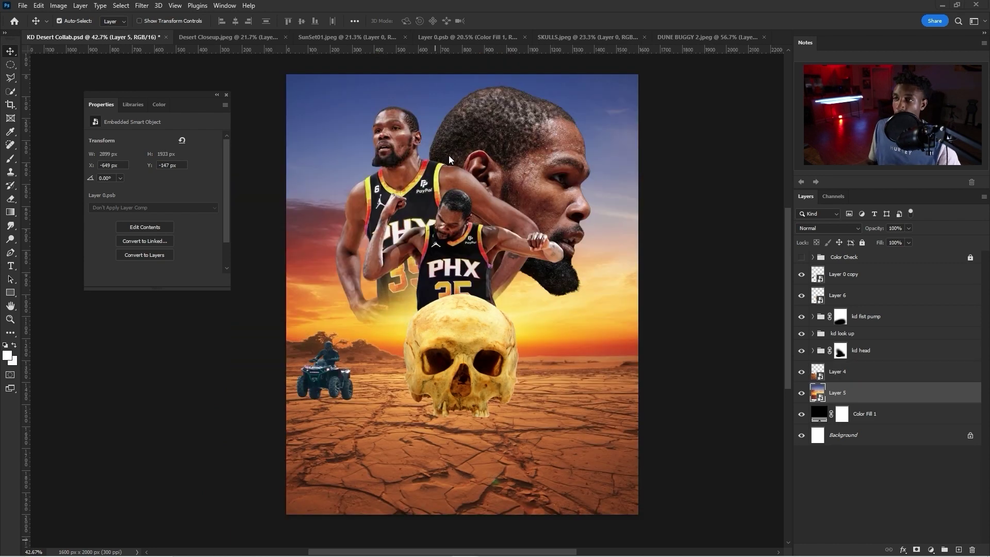
scroll(453, 186, "down", 5)
scroll(462, 212, "up", 6)
scroll(444, 216, "down", 1)
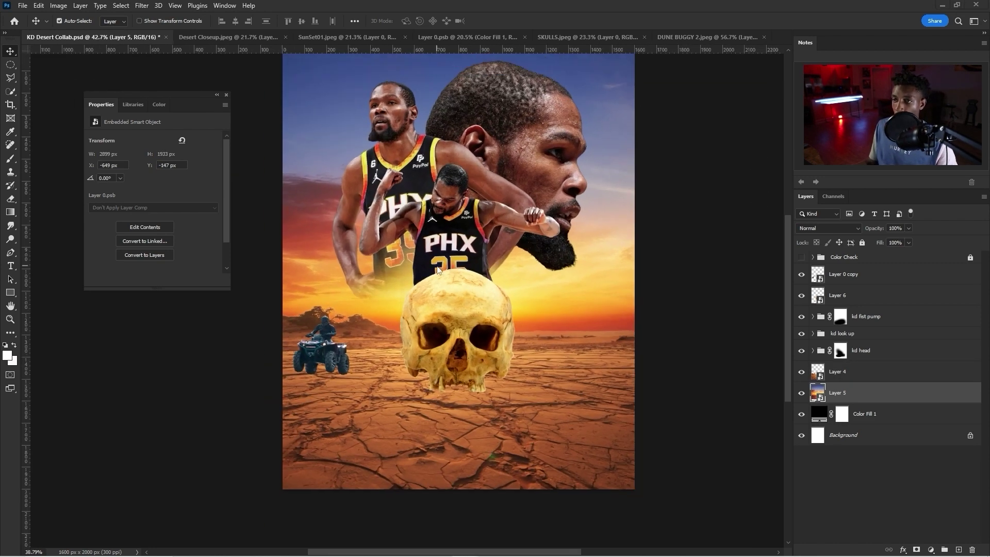
scroll(482, 214, "up", 1)
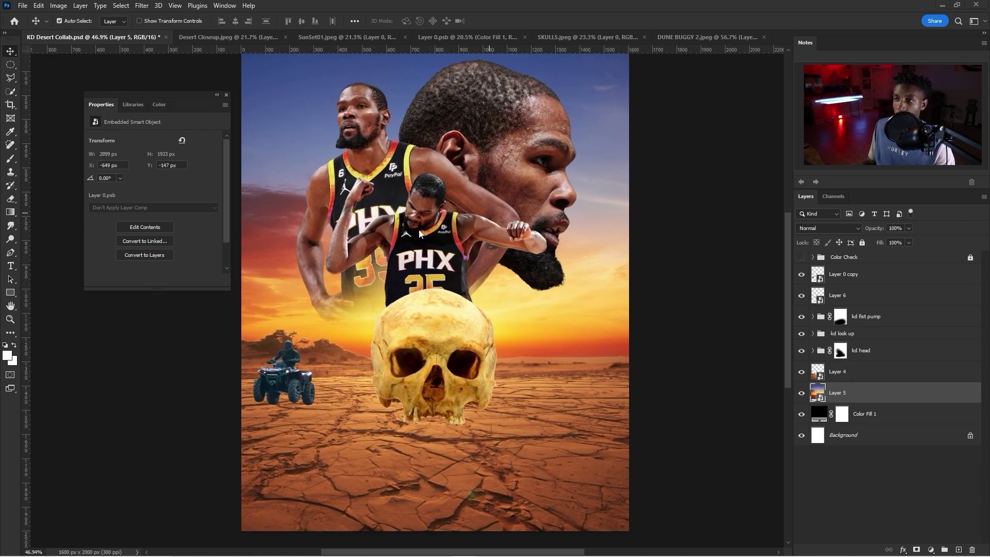
scroll(417, 201, "down", 1)
scroll(419, 231, "up", 2)
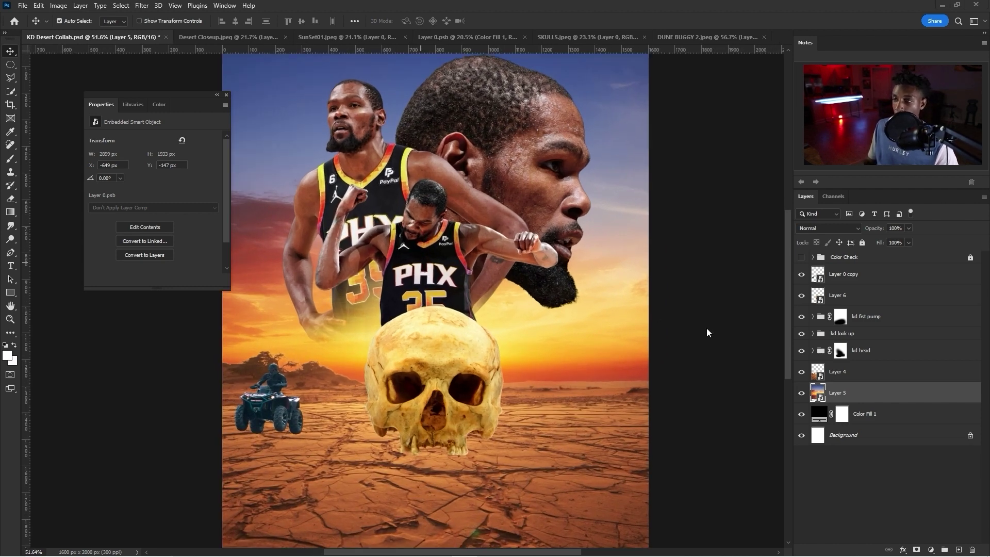
key("ctrl+m")
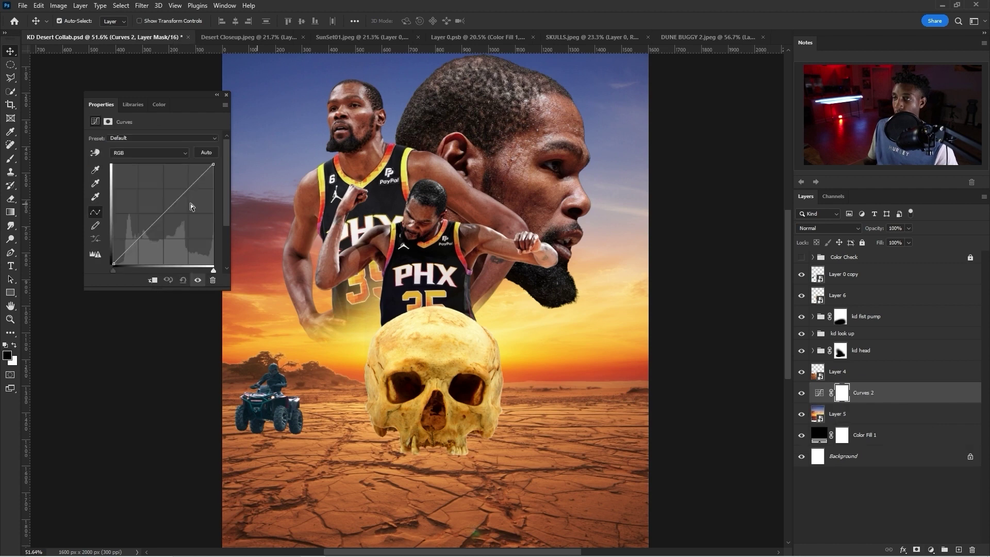
Step: Lower the Curves 2 midpoint, then Camera Raw the ground: Texture +54, Clarity +32, Dehaze +25
left_click_drag(133, 248, 134, 255)
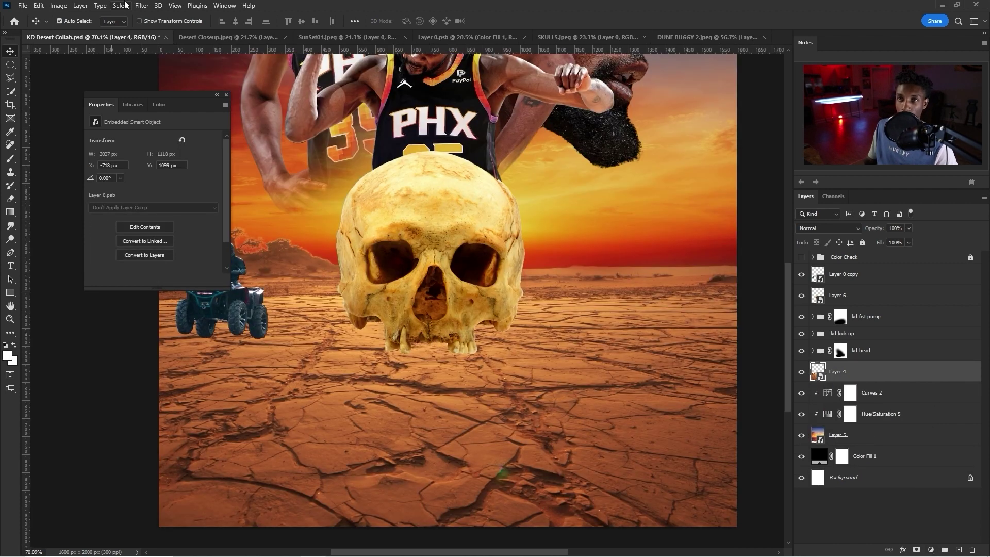
left_click(142, 6)
left_click(227, 83)
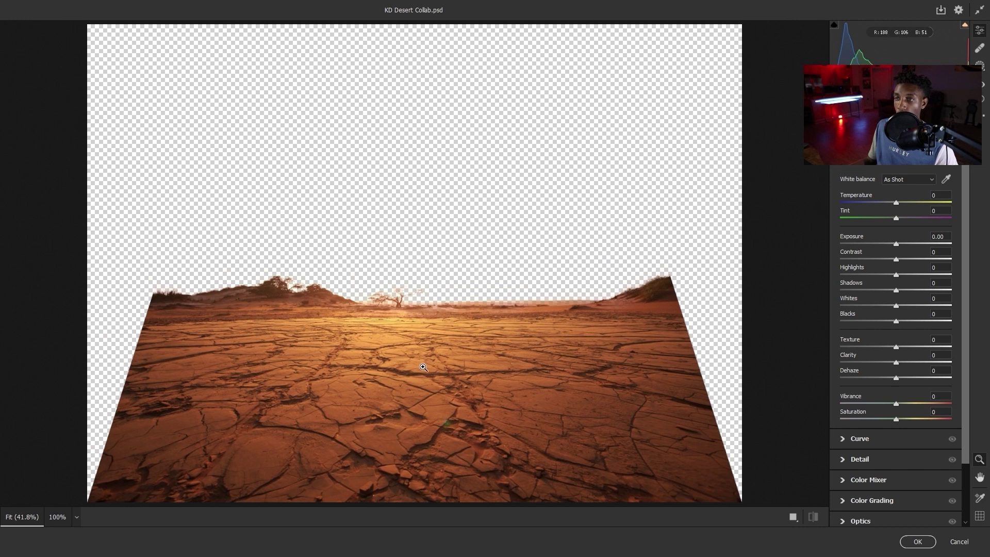
left_click(424, 367)
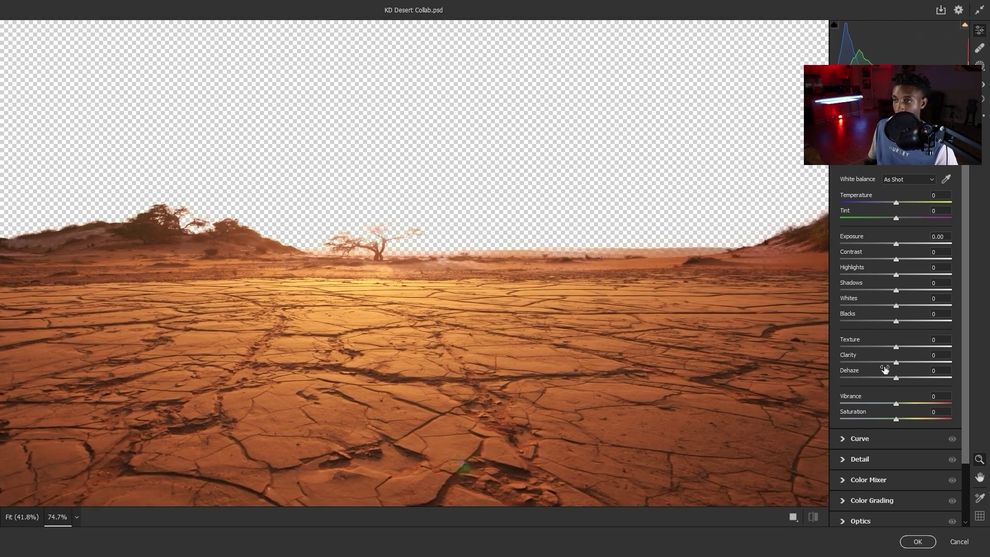
left_click_drag(900, 361, 926, 347)
left_click_drag(896, 378, 911, 379)
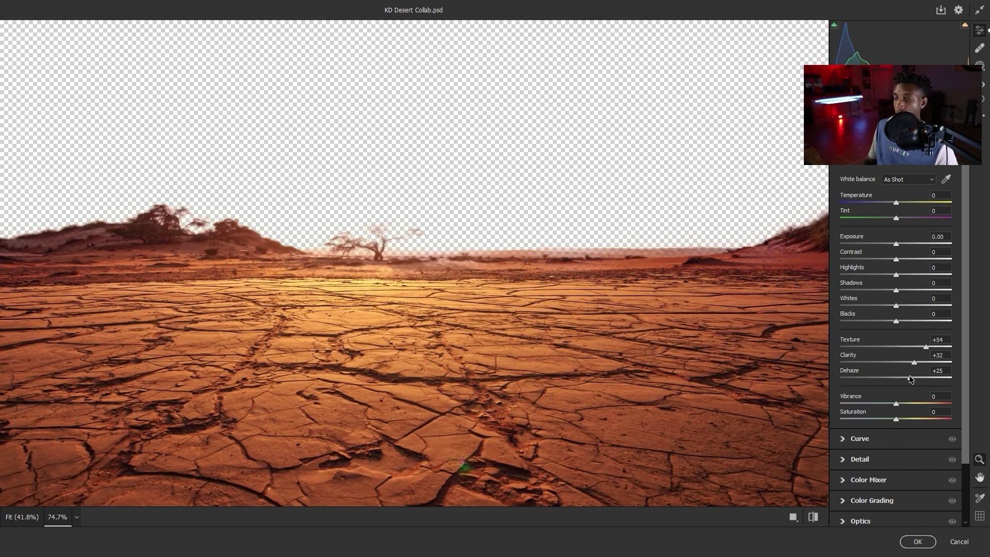
left_click(794, 498)
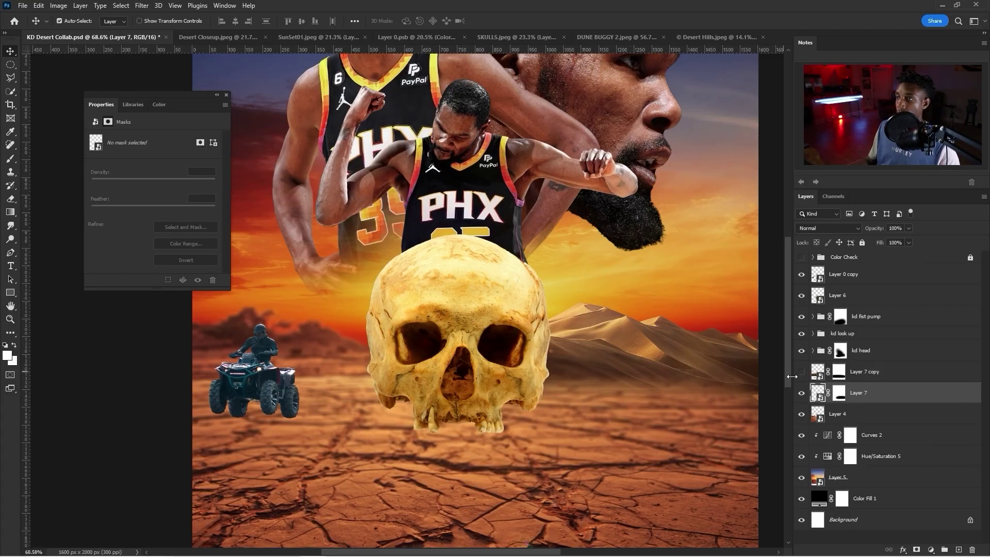
Step: Inspect the dunes smart object's contents, then return to the composite
double_click(827, 400)
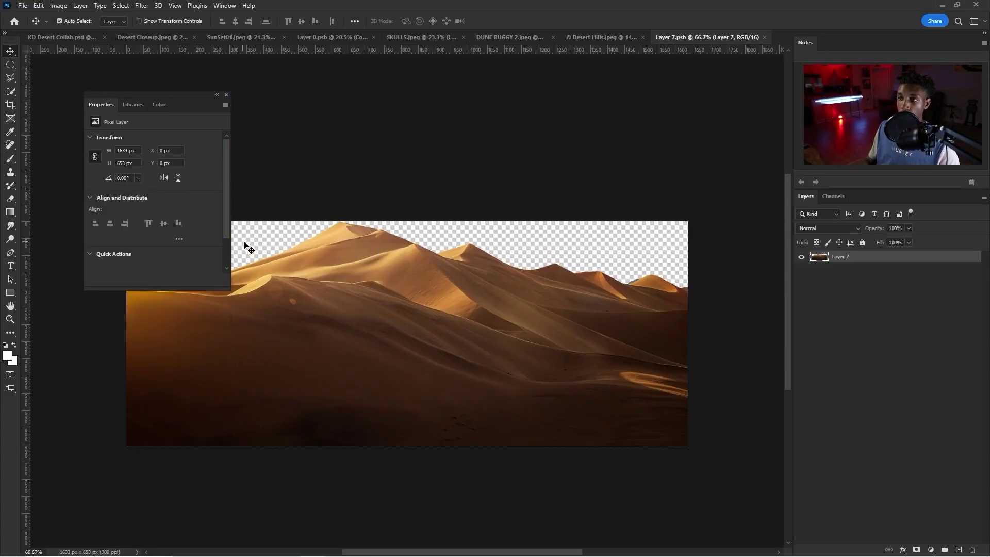
scroll(320, 226, "up", 2)
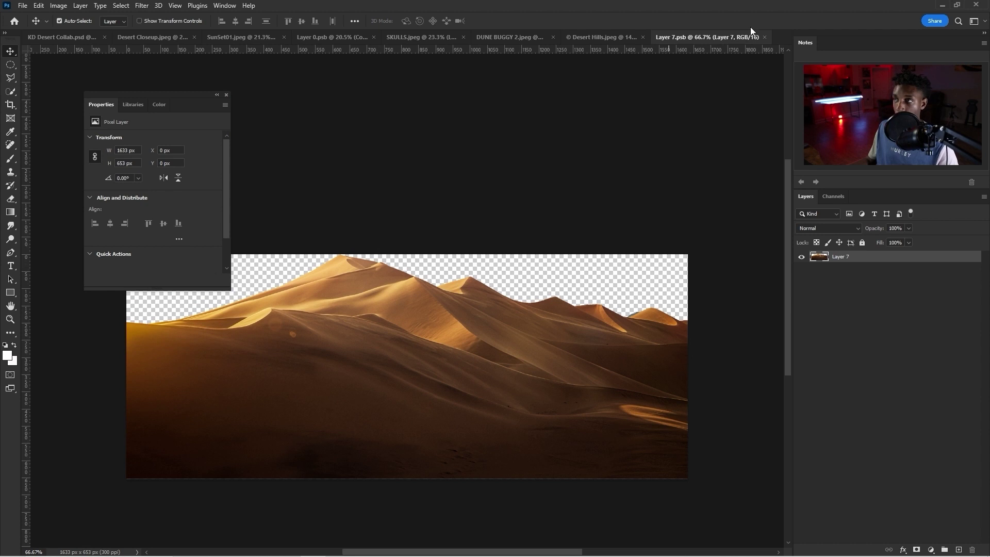
left_click(765, 37)
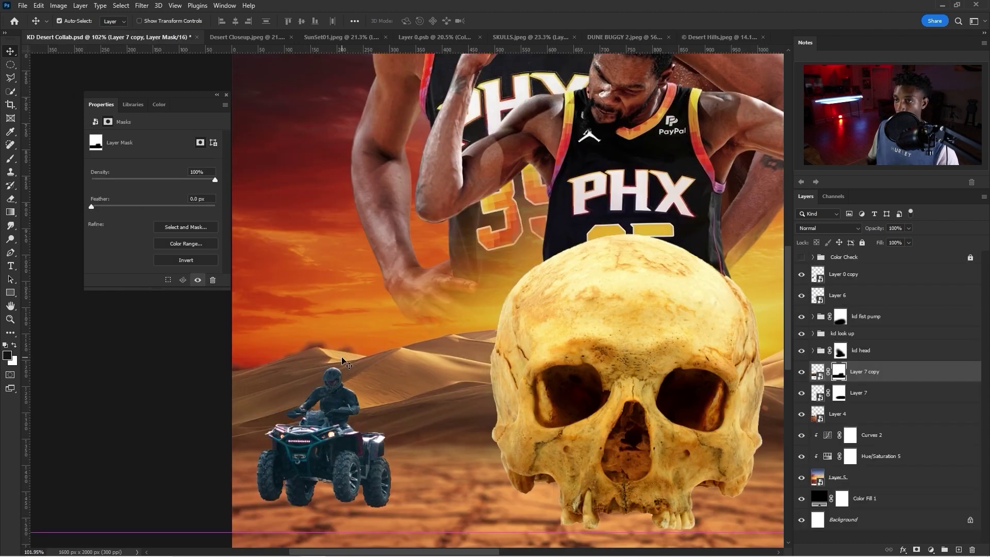
key("ctrl")
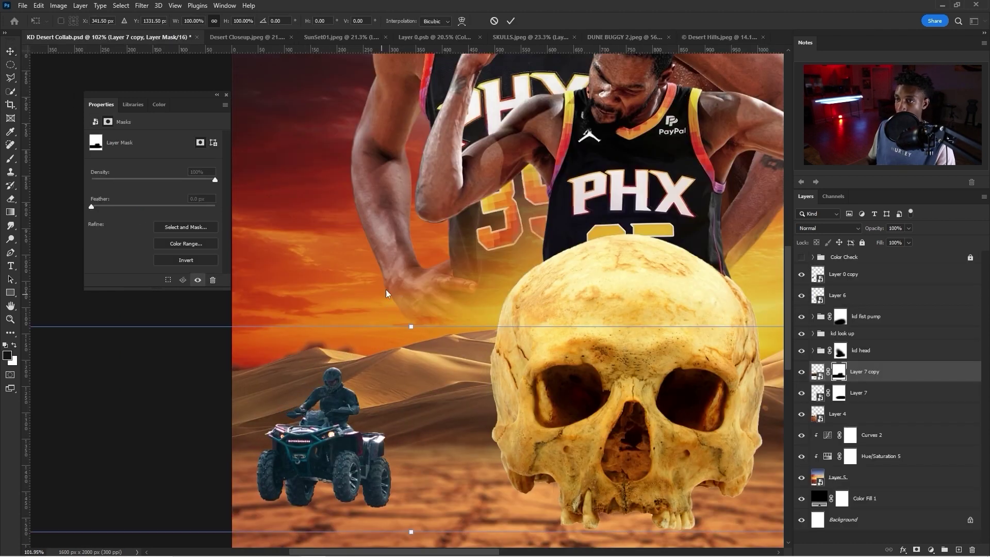
Step: Stretch the Layer 7 copy dunes taller by dragging the top transform handle up
key("ctrl+t")
left_click_drag(413, 326, 424, 407)
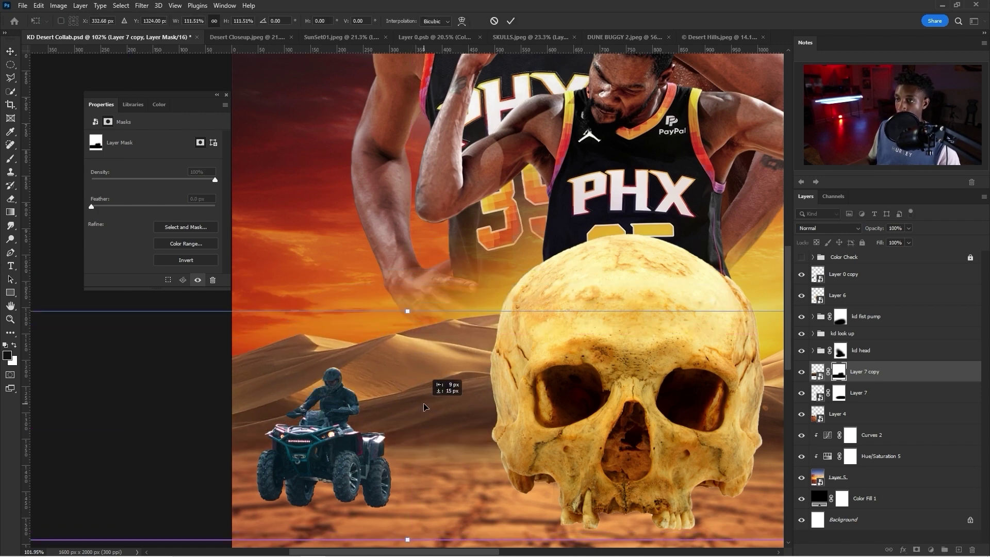
key("Return")
scroll(437, 373, "down", 5)
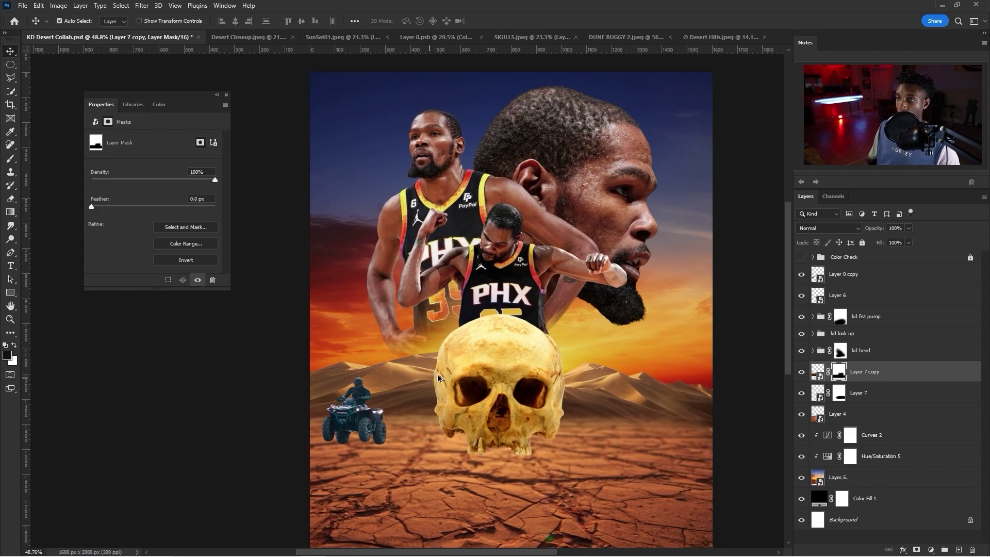
scroll(496, 371, "up", 3)
Step: Paint orange-brown dust sampled from the desert across the floor on a new clipped layer
key("b")
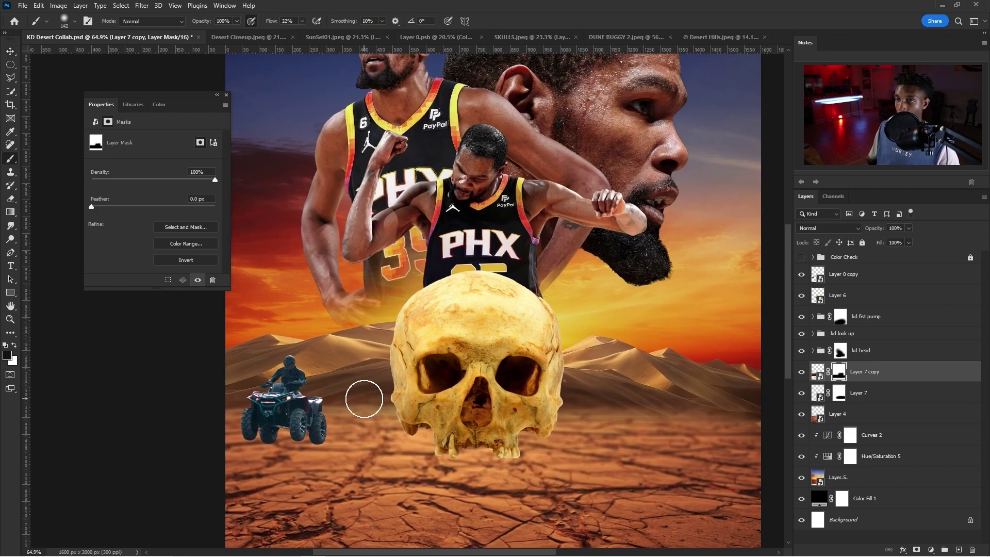
key("ctrl+shift+alt+n")
key("ctrl+alt+g")
key("x")
scroll(328, 448, "up", 2)
mouse_move(423, 423)
left_mouse_down()
mouse_move(420, 435)
mouse_move(364, 398)
mouse_move(383, 388)
left_mouse_up()
mouse_move(411, 433)
left_mouse_down()
mouse_move(413, 444)
mouse_move(393, 393)
mouse_move(259, 412)
left_mouse_up()
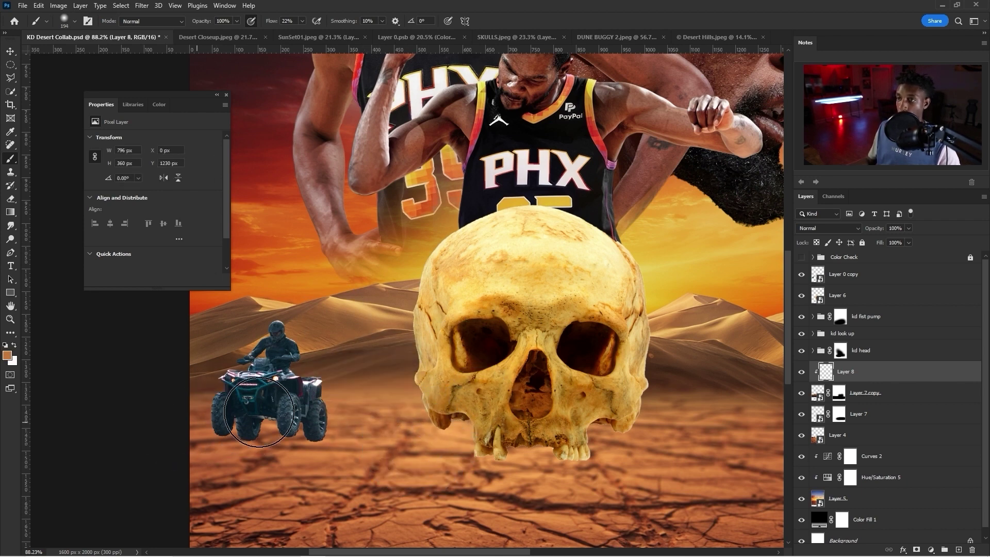
mouse_move(332, 387)
left_mouse_down()
mouse_move(397, 380)
mouse_move(369, 394)
left_mouse_up()
Step: Set the dust layer to Linear Dodge (Add) at 26% opacity
left_click(829, 228)
left_click(828, 356)
left_click(908, 228)
mouse_move(912, 241)
left_mouse_down()
mouse_move(875, 245)
mouse_move(903, 244)
left_mouse_up()
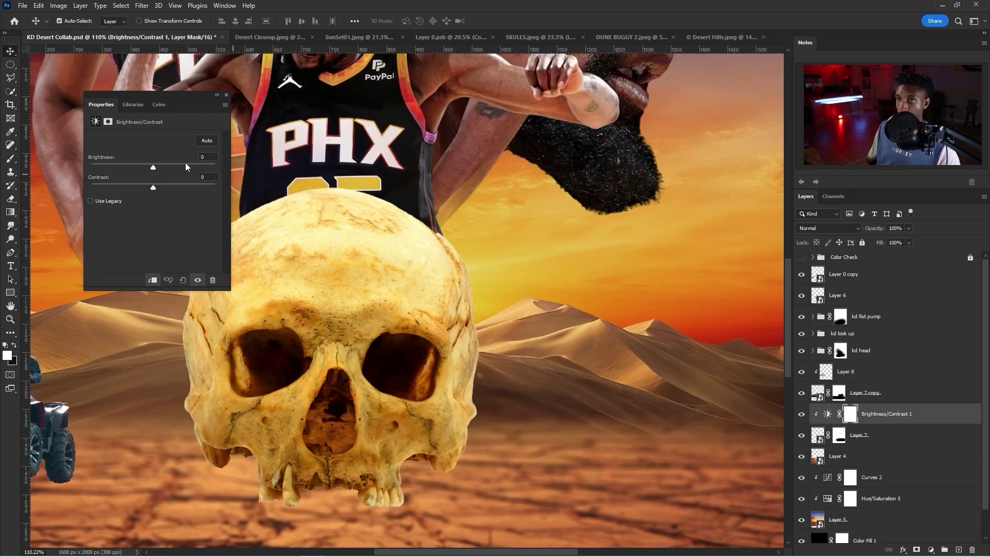
Step: Brighten the dunes to 118 and split the Blend If sliders to limit it to darker areas
left_click_drag(180, 168, 192, 171)
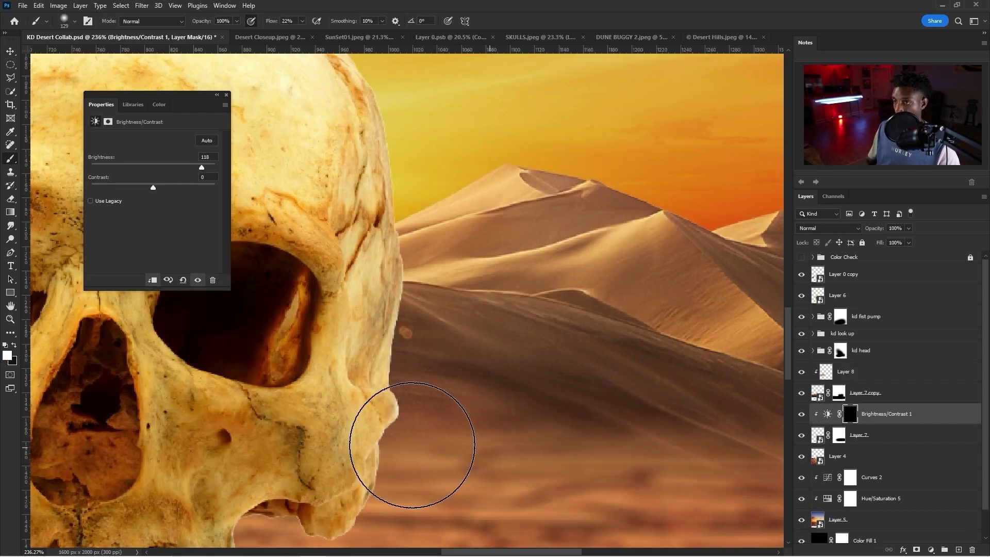
left_click_drag(442, 364, 439, 367)
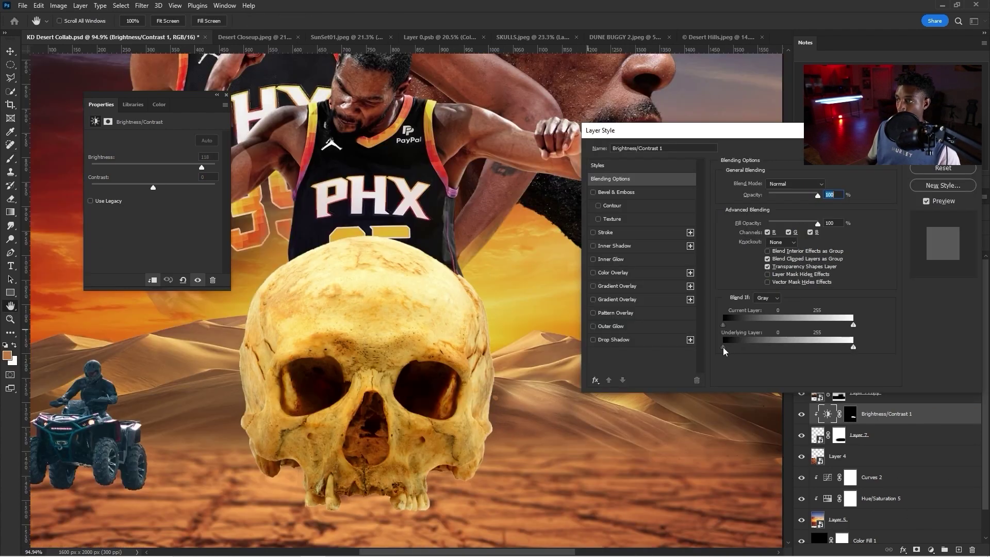
mouse_move(724, 349)
left_mouse_down()
mouse_move(772, 352)
mouse_move(719, 353)
left_mouse_up()
left_click_drag(854, 346, 757, 352)
left_click_drag(851, 348, 754, 349)
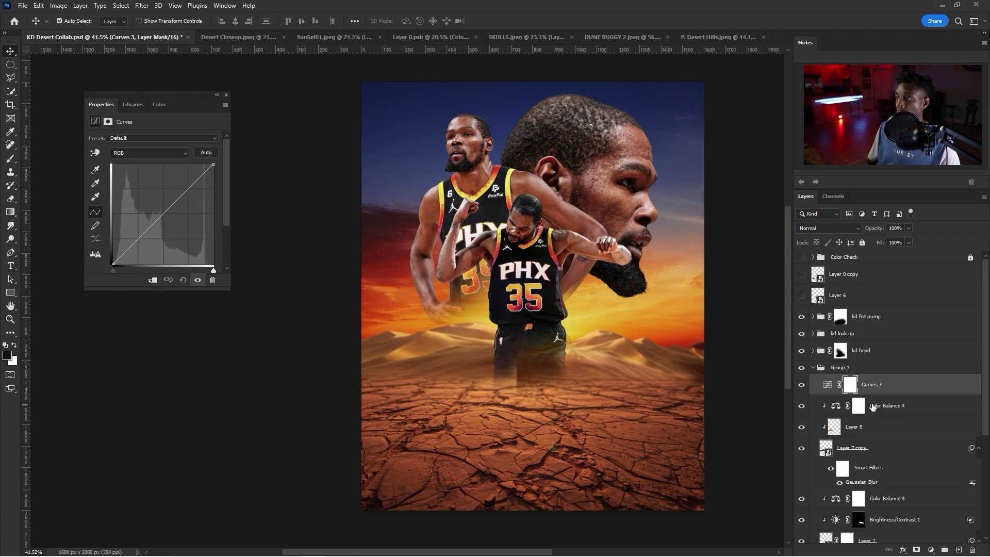
Step: Clip Curves 3 to the dunes and shape a custom tone curve
mouse_move(871, 407)
left_mouse_down()
mouse_move(881, 404)
mouse_move(870, 393)
mouse_move(882, 395)
left_mouse_up()
left_click(880, 390, "alt")
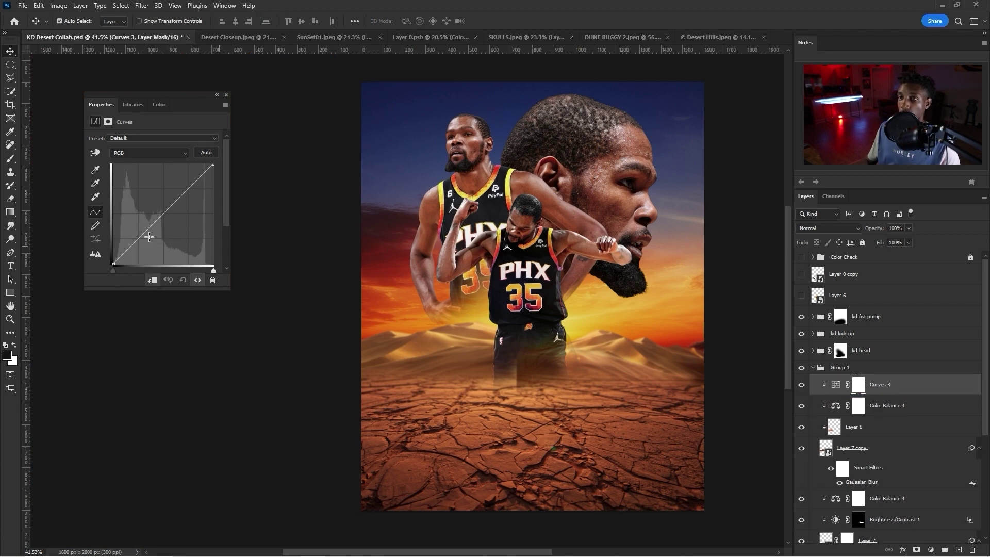
left_click_drag(149, 237, 147, 241)
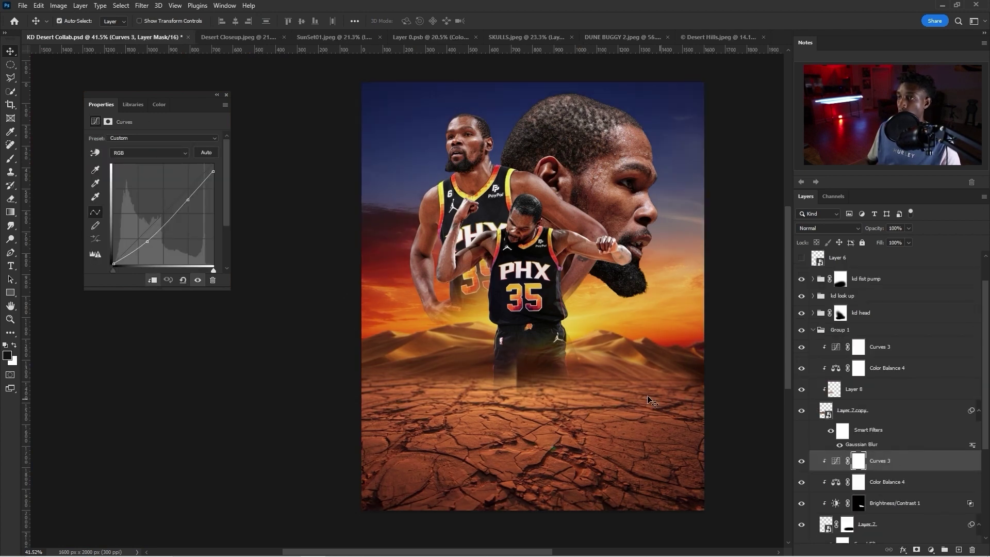
scroll(645, 395, "down", 2)
scroll(604, 311, "up", 4)
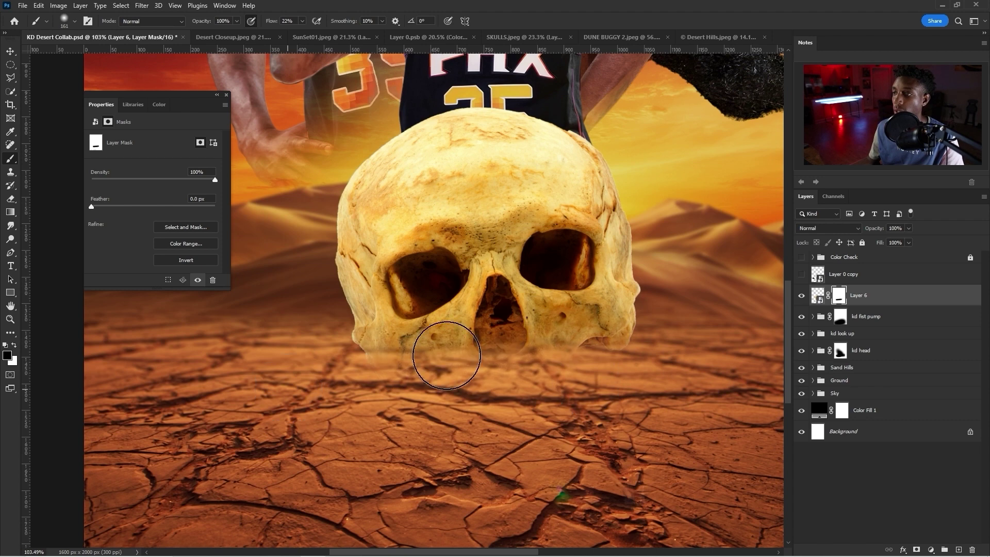
Step: Draw a polygonal lasso selection along the skull's jaw
scroll(449, 348, "down", 3)
scroll(456, 340, "down", 1)
scroll(459, 378, "up", 3)
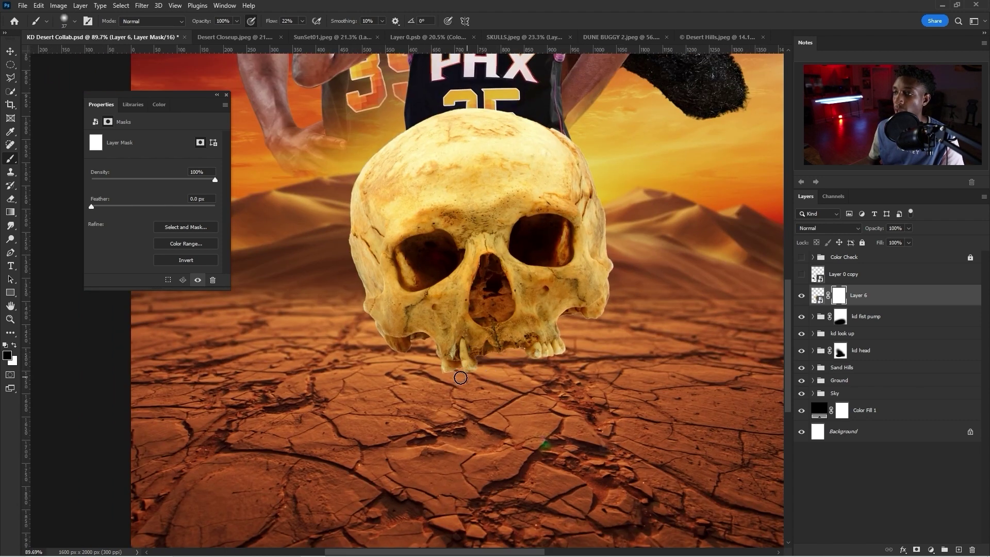
key("l")
left_click(359, 320)
left_click(378, 330)
left_click(426, 321)
left_click(466, 335)
left_click(503, 335)
left_click(541, 317)
left_click(561, 317)
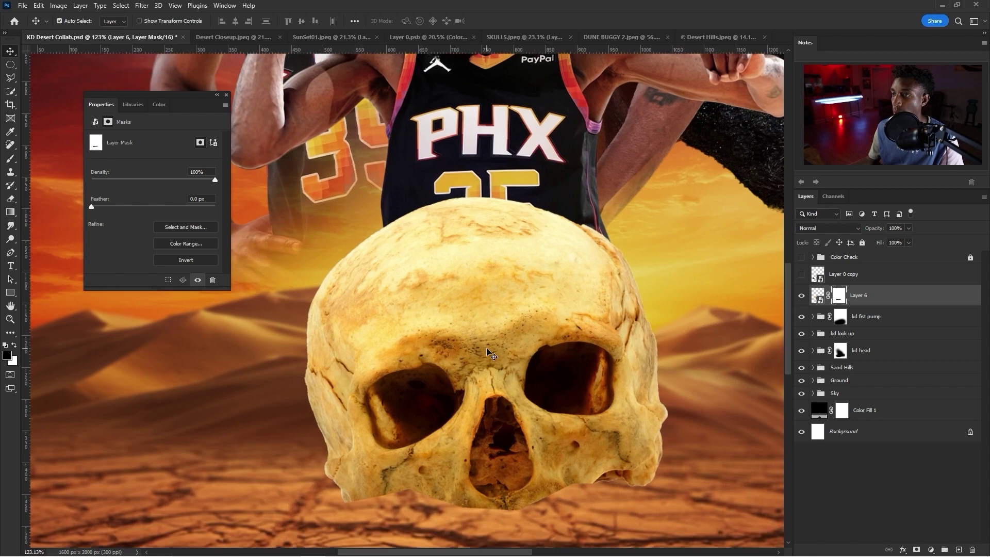
Step: Darken the skull with a bowed Curves 4 curve and resize the brush for the shadow
scroll(495, 407, "up", 5)
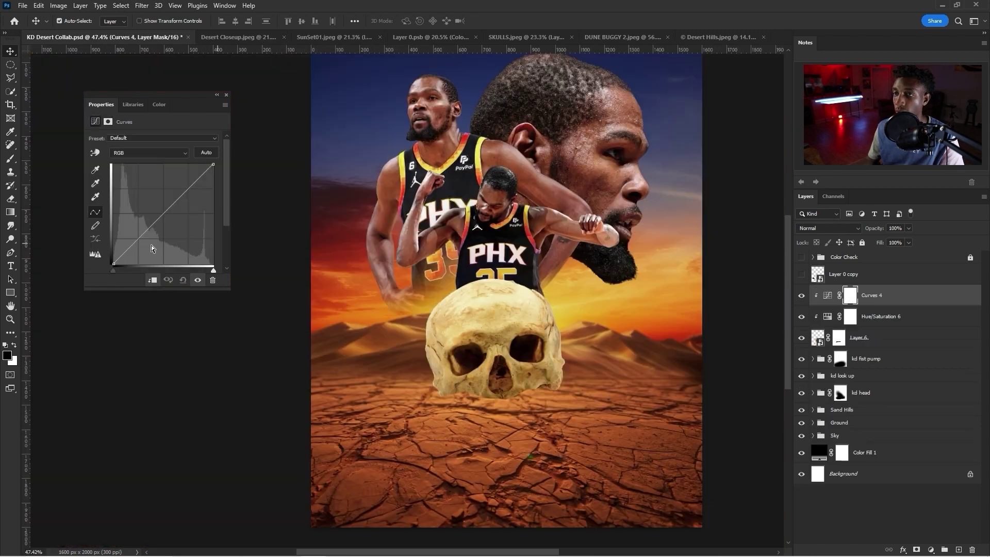
left_click_drag(151, 248, 145, 253)
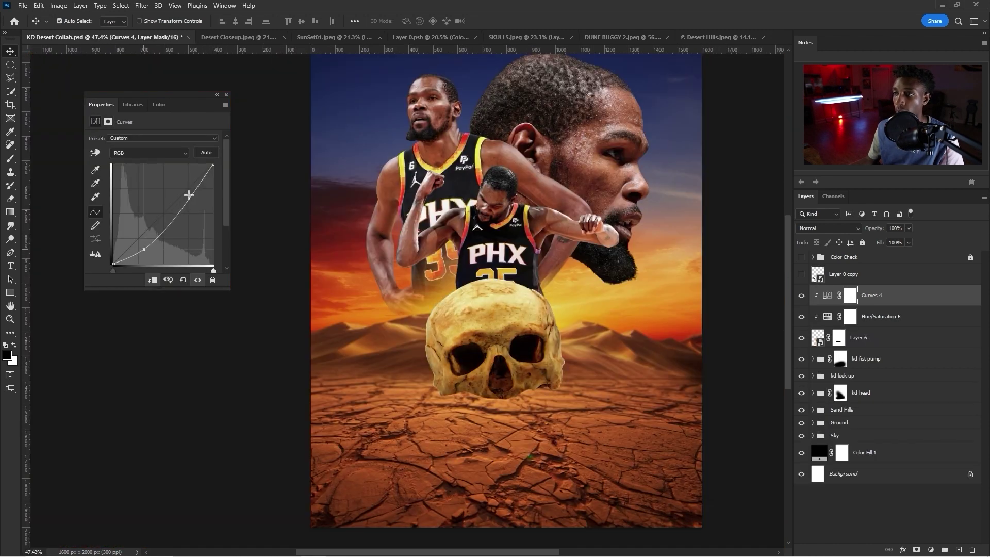
mouse_move(213, 169)
left_mouse_down()
mouse_move(216, 180)
mouse_move(216, 171)
left_mouse_up()
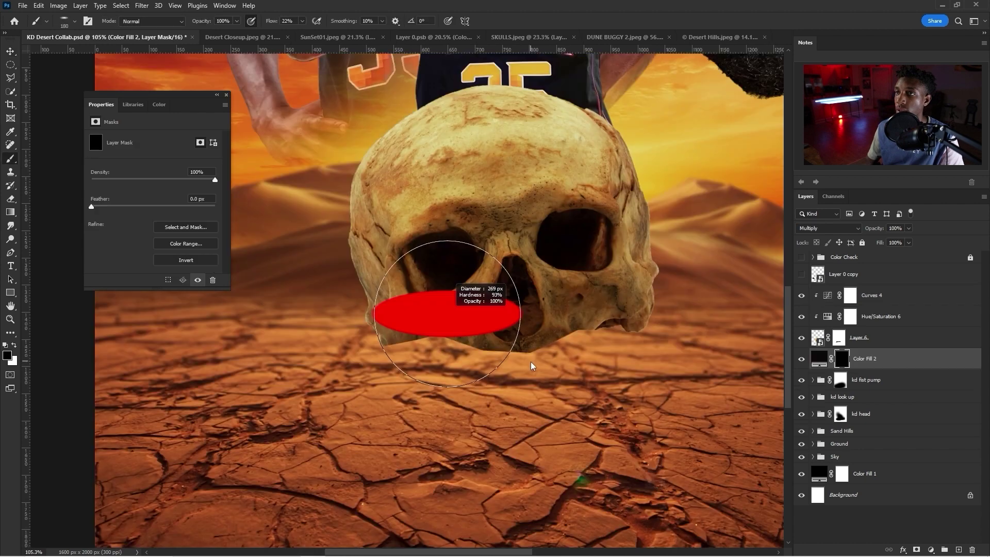
left_click_drag(531, 362, 547, 369)
left_click_drag(522, 309, 523, 400)
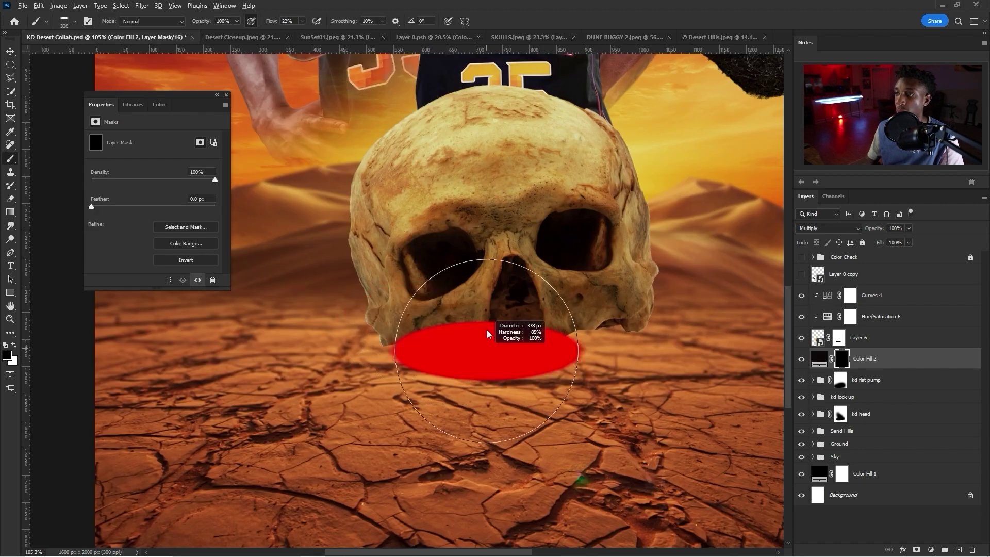
scroll(534, 325, "up", 5)
left_click_drag(480, 354, 386, 338)
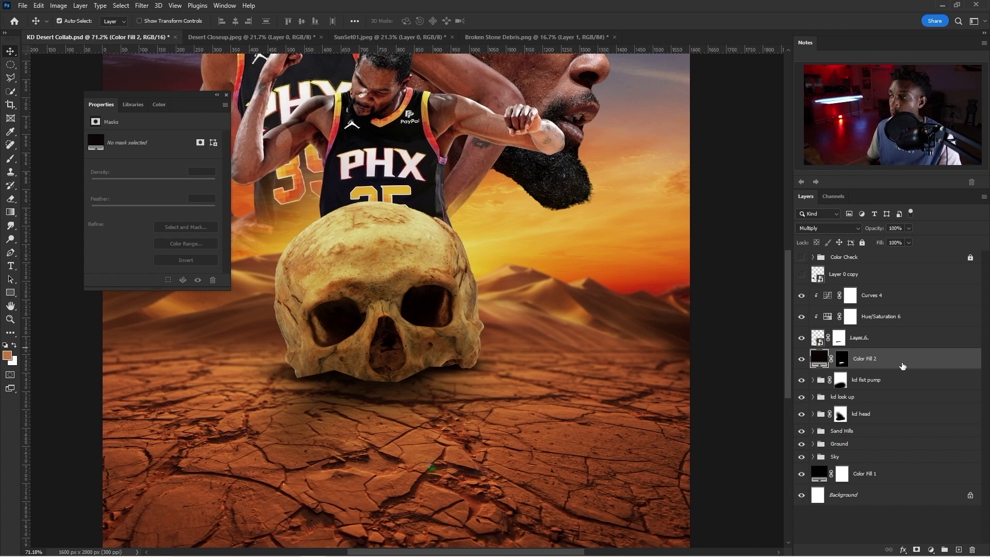
Step: Hide the Color Fill 2 shadow, then paste the stone debris above Curves 4 and free-transform it
left_click(801, 360)
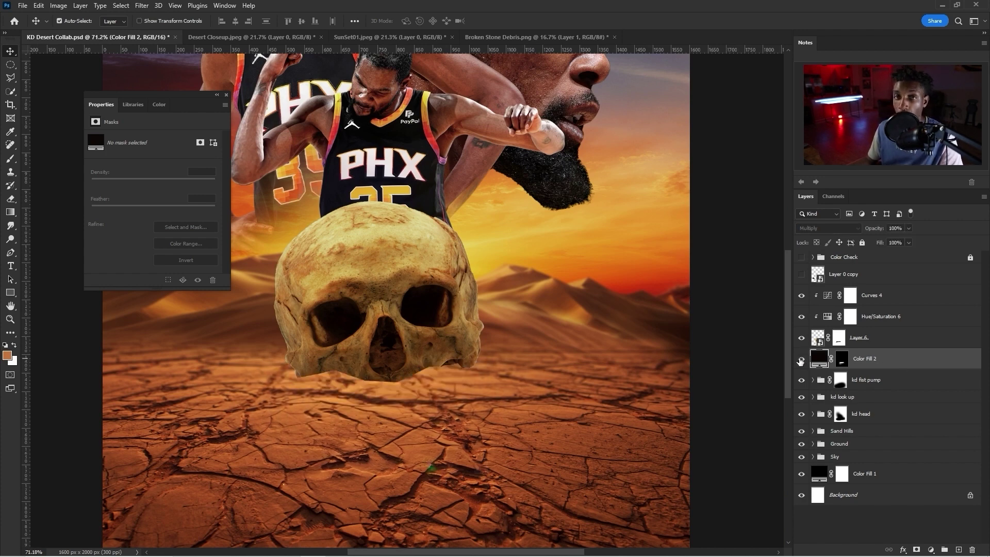
left_click(801, 360)
left_click(801, 360)
left_click(911, 298)
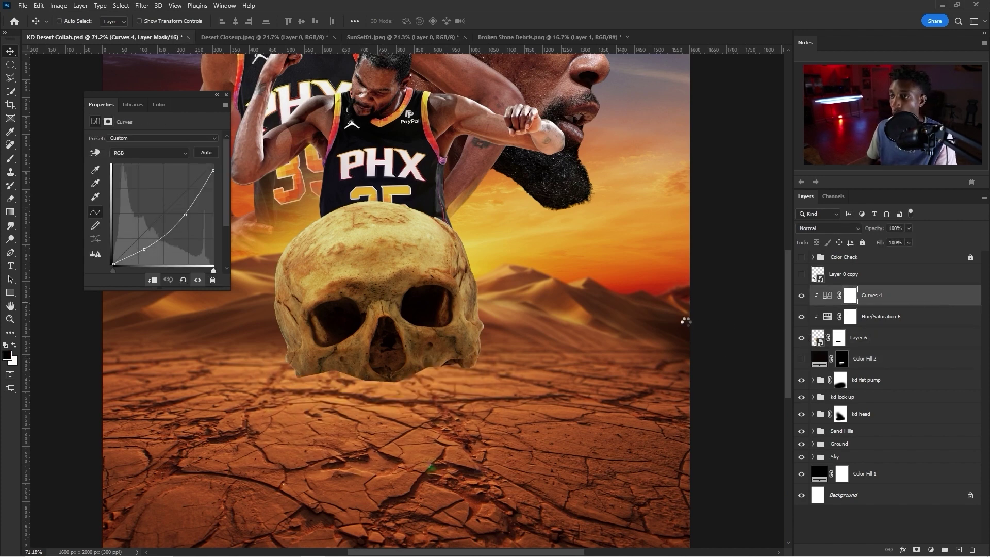
key("ctrl+v")
key("ctrl+t")
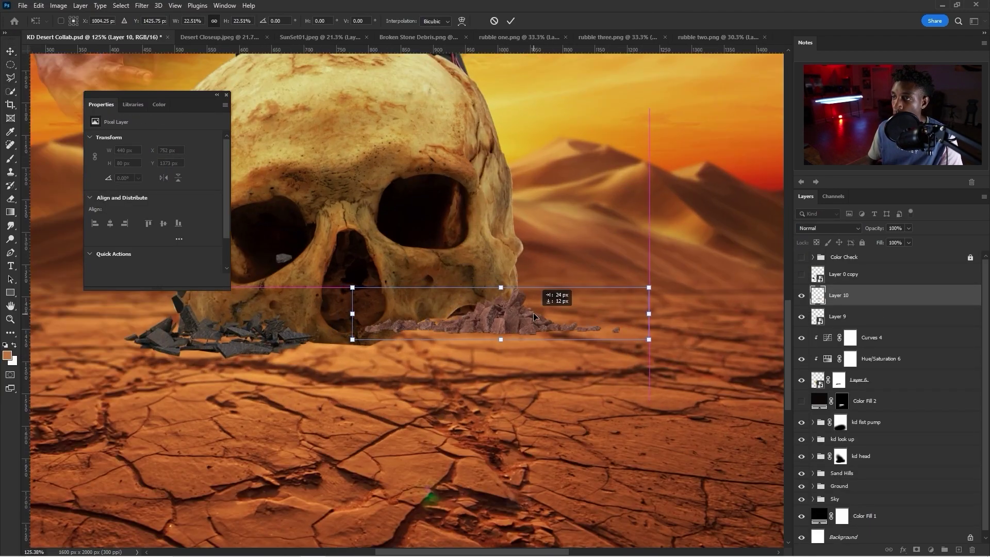
Step: Shrink the rubble copy and flip it horizontally
left_click_drag(533, 312, 521, 307)
right_click(490, 314)
left_click(521, 514)
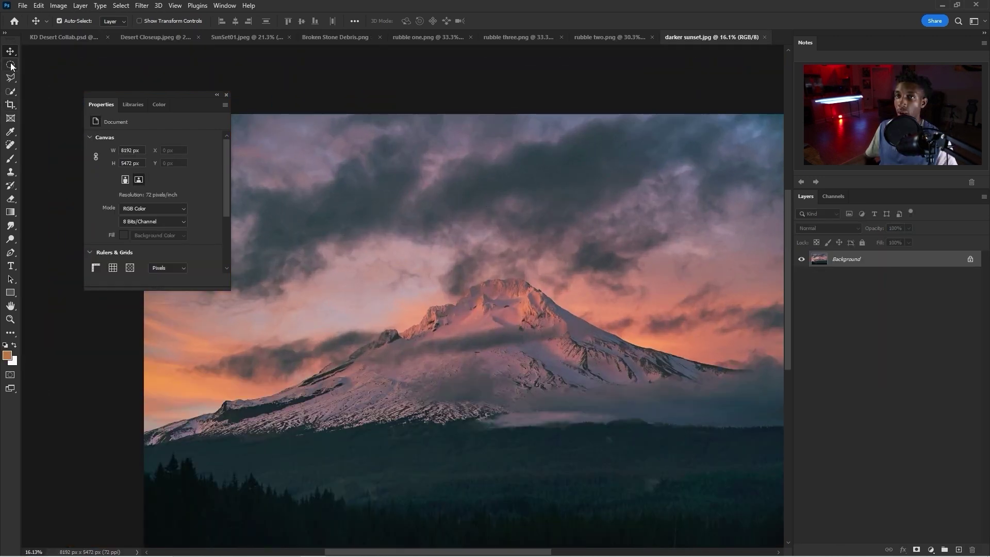
left_click(11, 64)
scroll(330, 164, "down", 2)
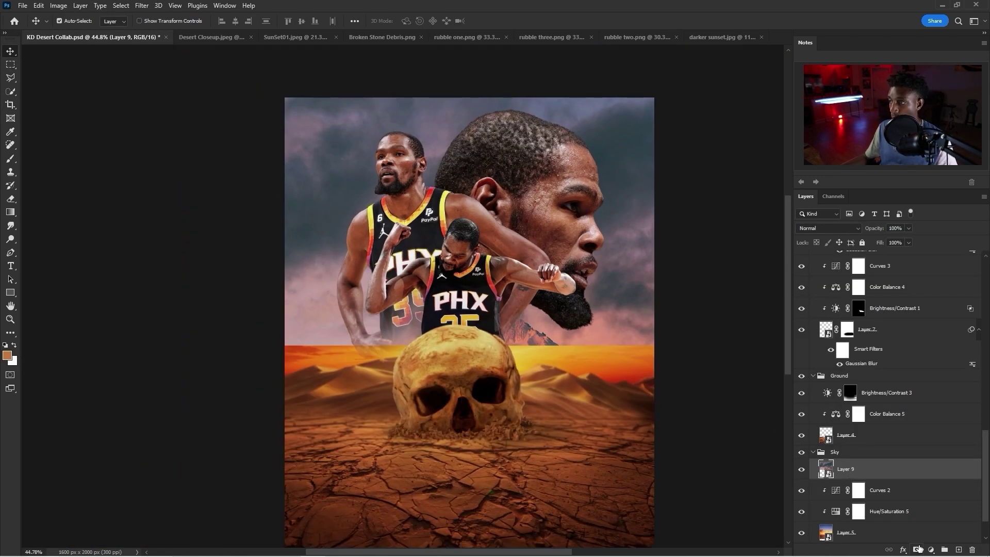
Step: Mask and brush-blend the darker sunset sky, then darken it with a Curves adjustment
left_click(917, 549)
key("b")
key("d")
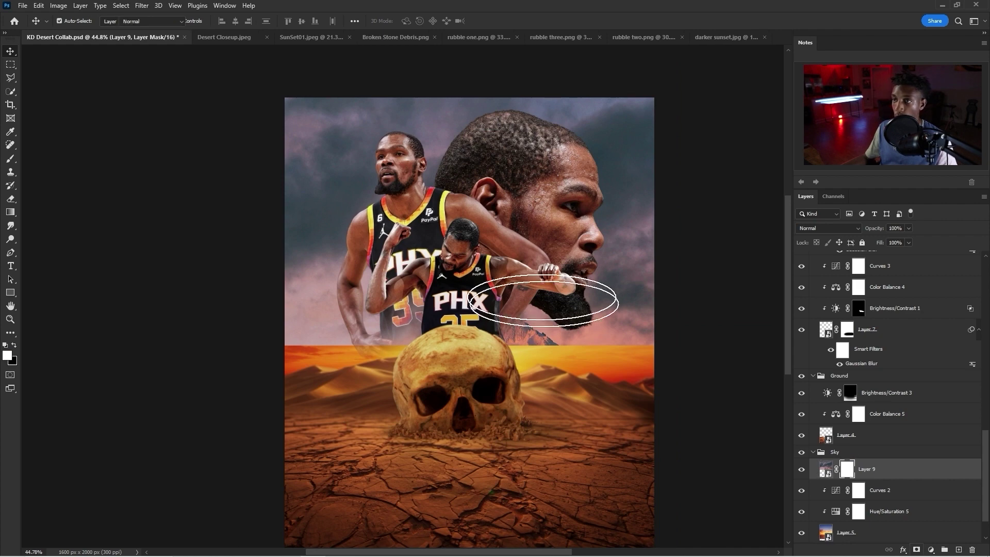
left_click(88, 21)
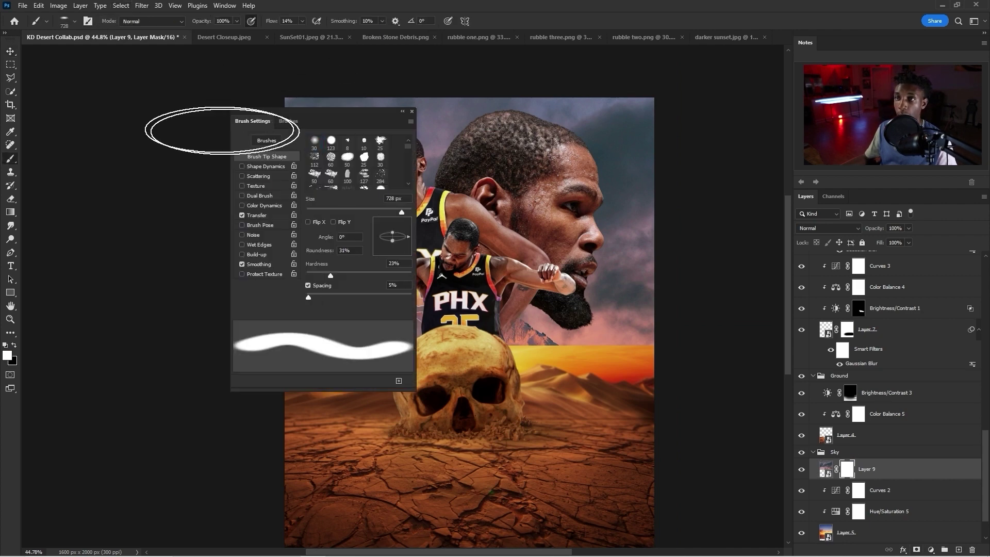
left_click(289, 121)
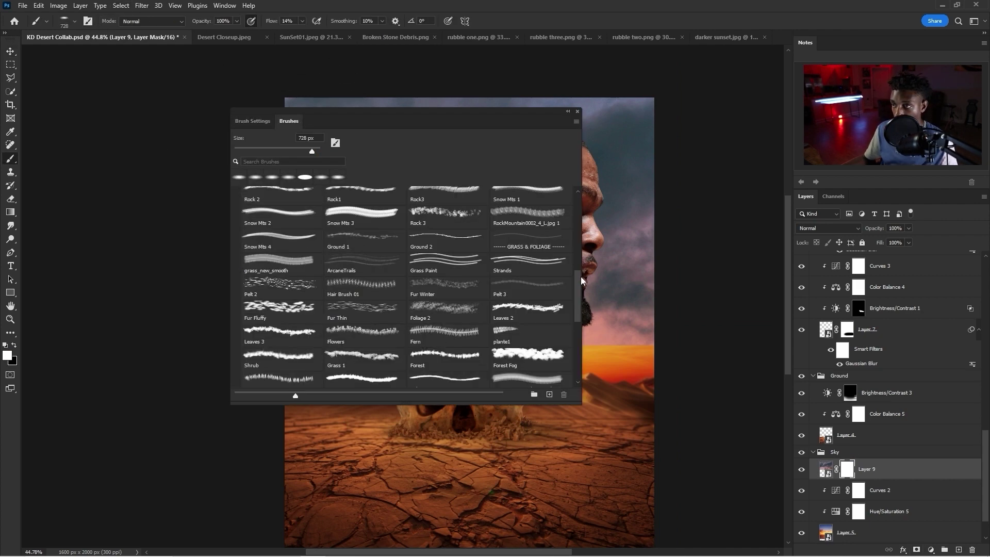
scroll(576, 296, "down", 1)
left_click_drag(572, 278, 571, 245)
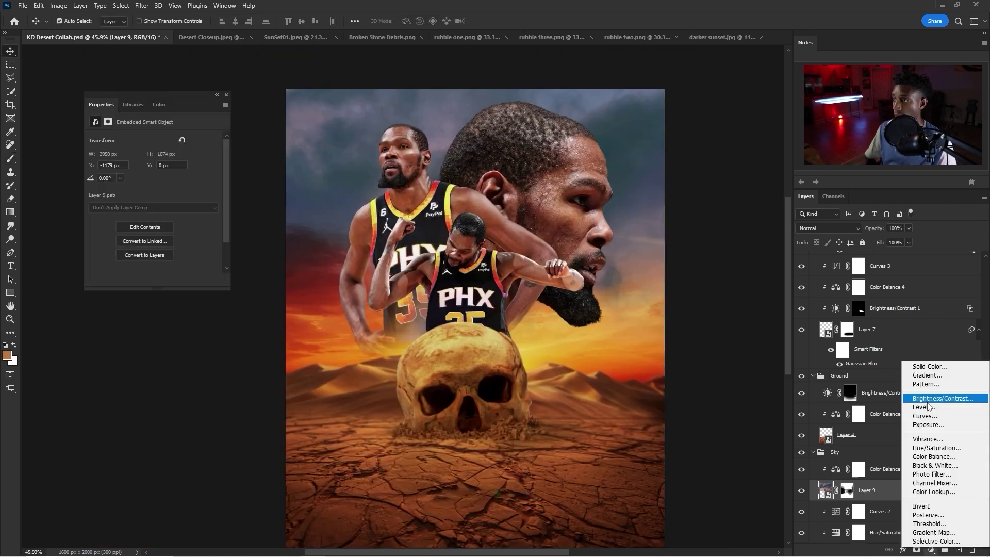
left_click(928, 409)
left_click_drag(138, 238, 141, 248)
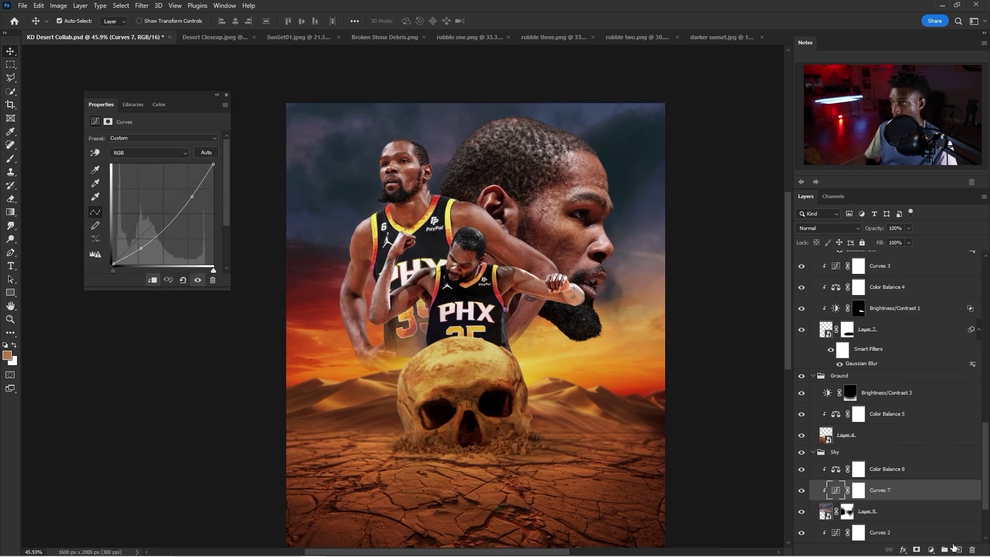
Step: Paint red with a soft round brush on a new Color-mode layer in the top-left sky
left_click(955, 548)
key("b")
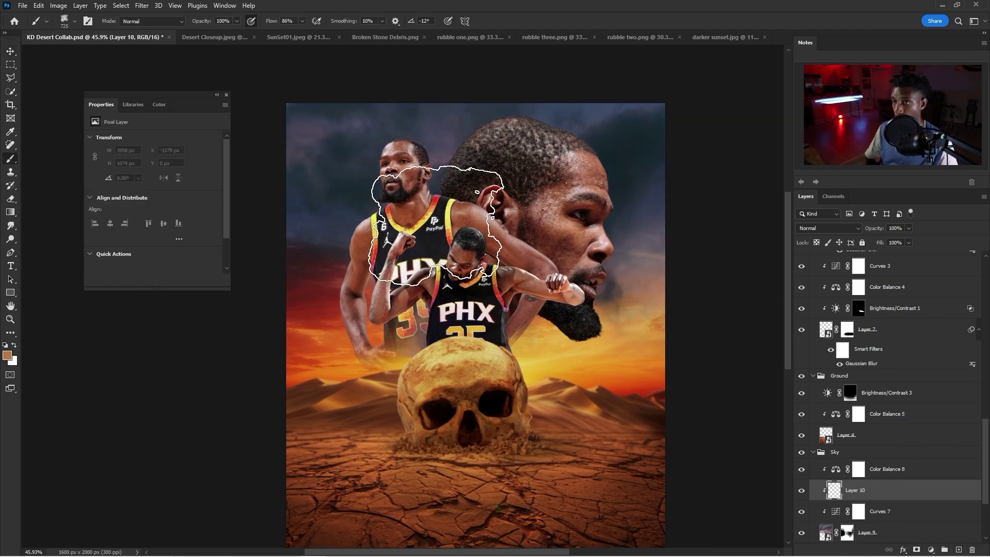
left_click(828, 228)
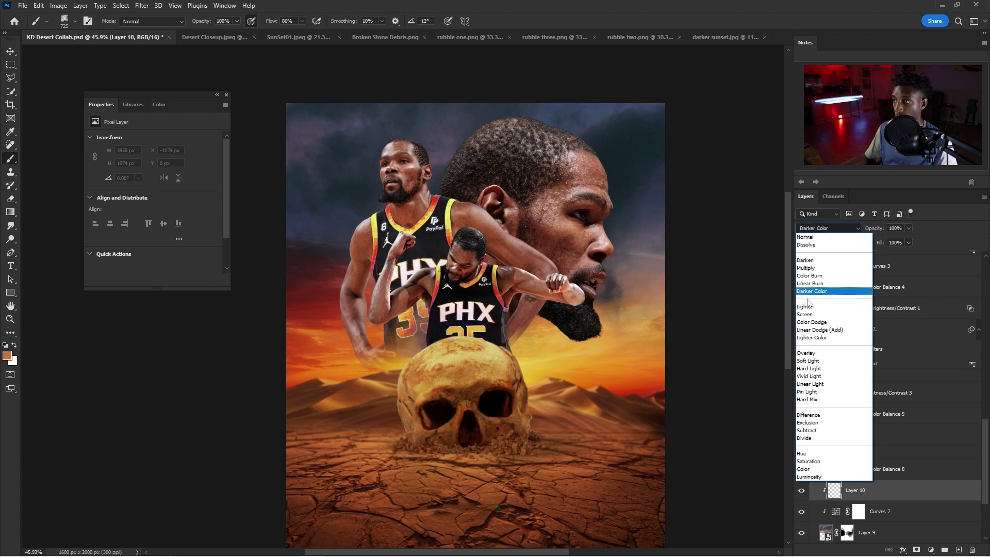
left_click(822, 469)
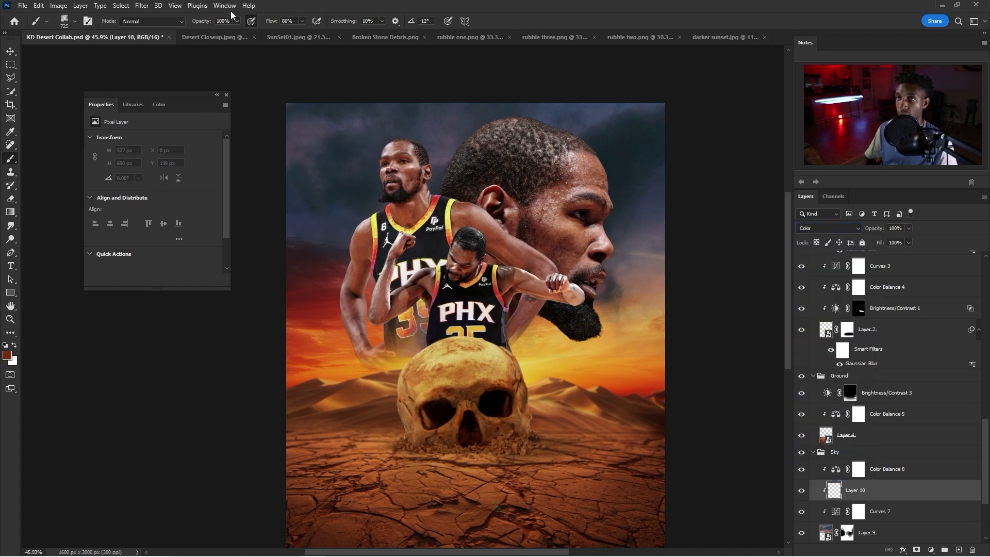
right_click(467, 260)
double_click(515, 384)
mouse_move(302, 208)
left_mouse_down()
mouse_move(498, 142)
mouse_move(595, 193)
mouse_move(679, 210)
left_mouse_up()
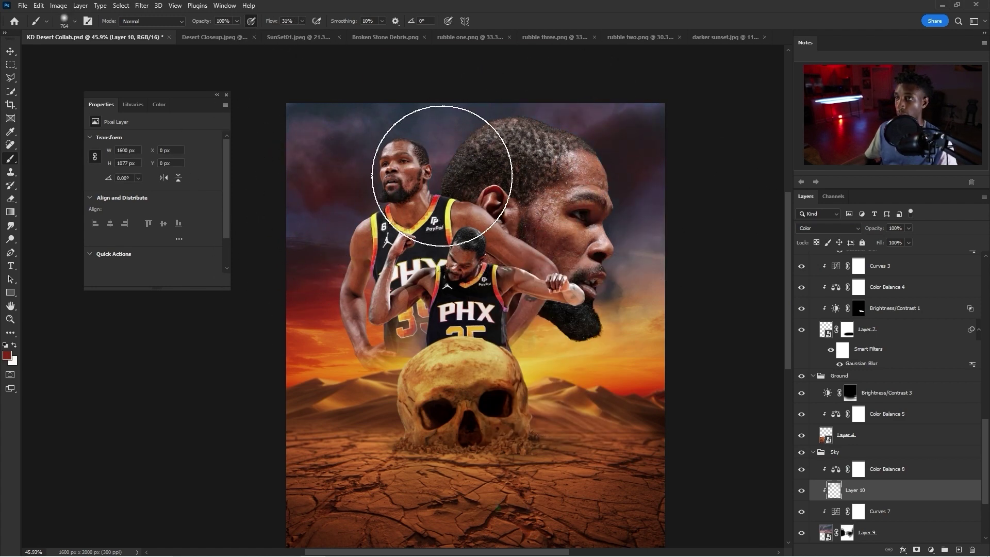
key("e")
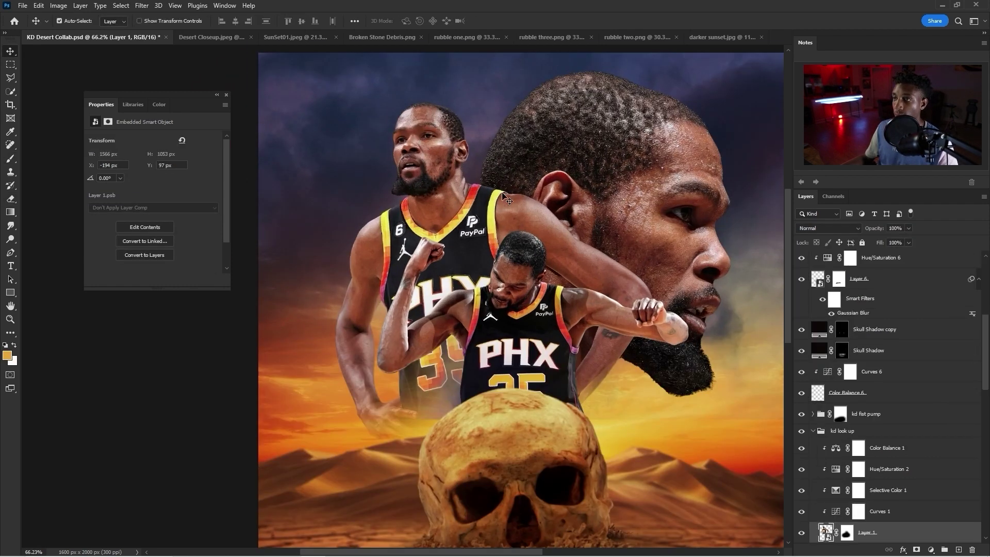
scroll(532, 211, "down", 3)
scroll(536, 216, "up", 2)
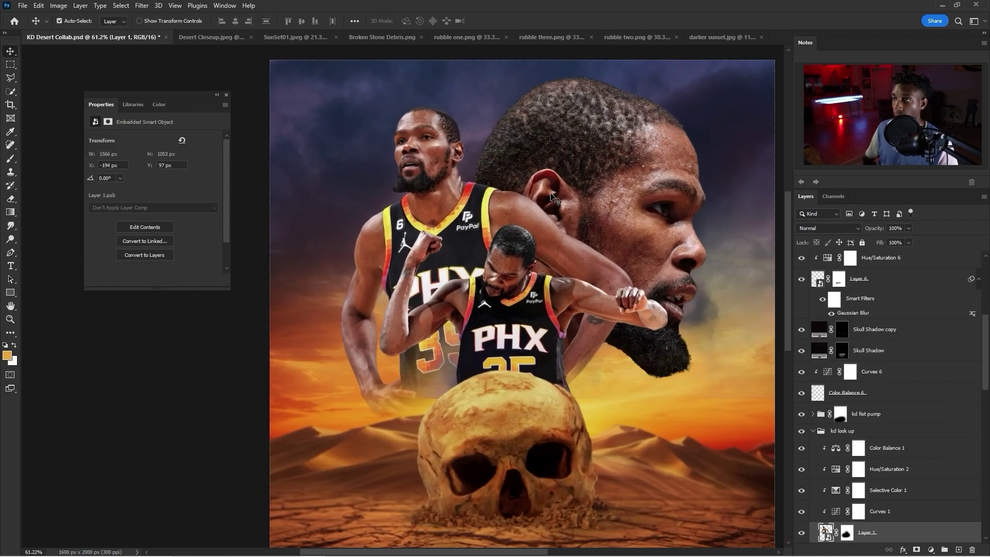
Step: Hide the #6 player cutout and paint white on the big head's mask to brighten the cheek
left_click(514, 251)
left_click(593, 258)
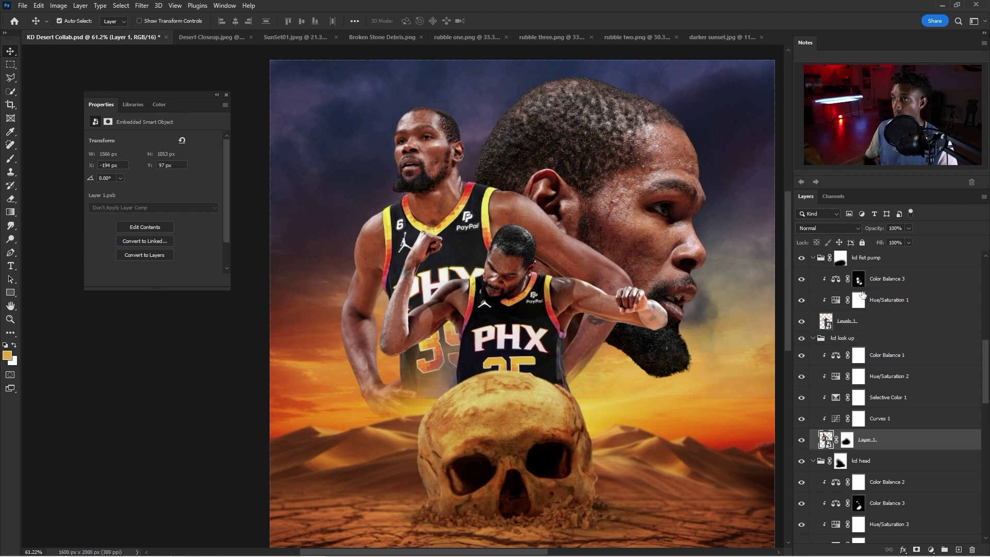
left_click_drag(802, 338, 801, 321)
left_click(882, 503)
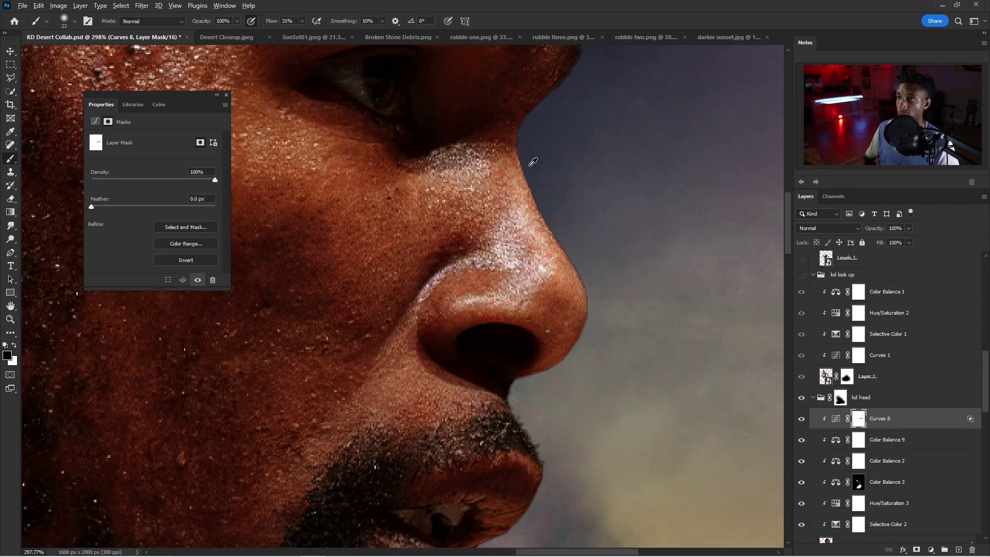
key("x")
scroll(515, 216, "up", 2)
left_click_drag(442, 166, 449, 165)
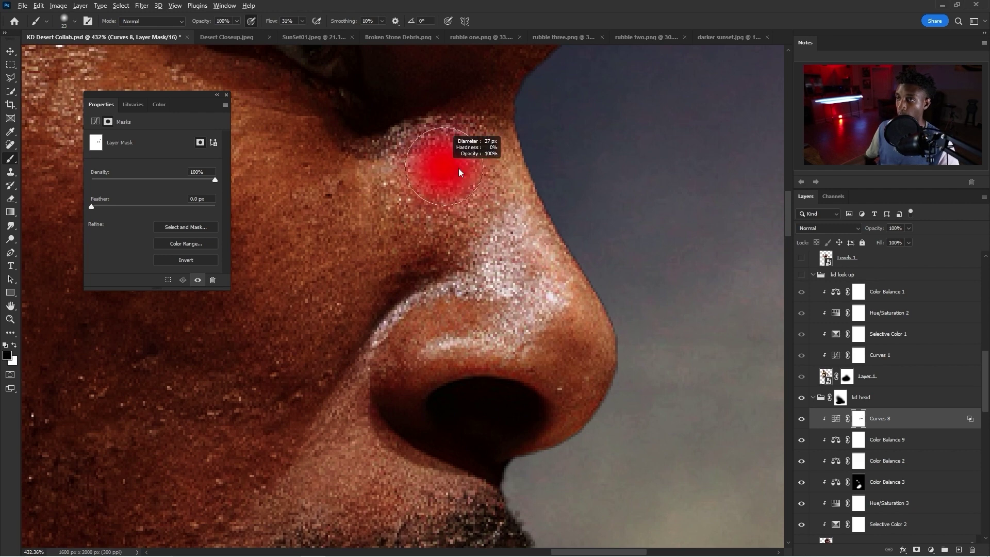
scroll(433, 159, "down", 5)
scroll(428, 164, "up", 3)
left_click_drag(360, 237, 370, 236)
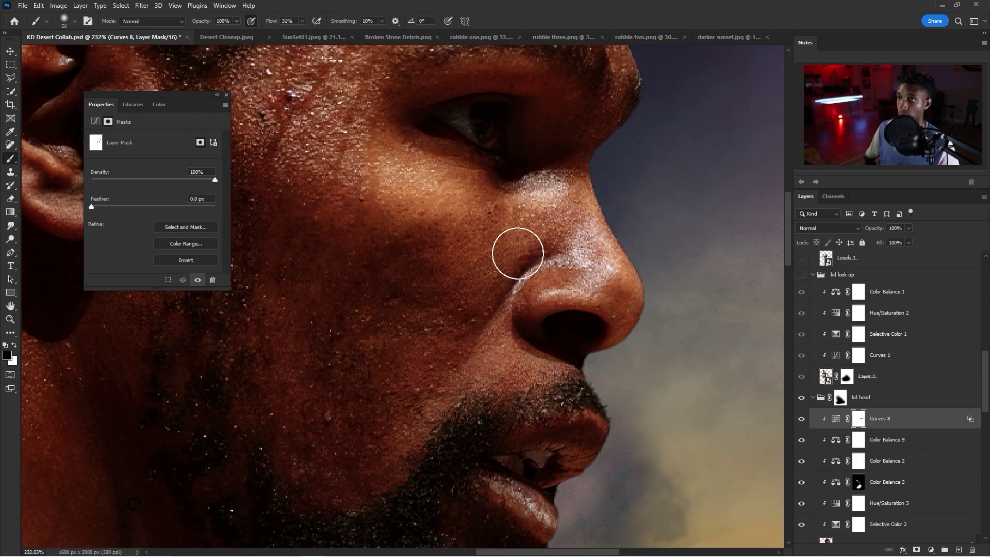
left_click_drag(464, 303, 461, 261)
Step: Refine the Curves 8 mask over the face with alternating white and black strokes
scroll(449, 203, "down", 2)
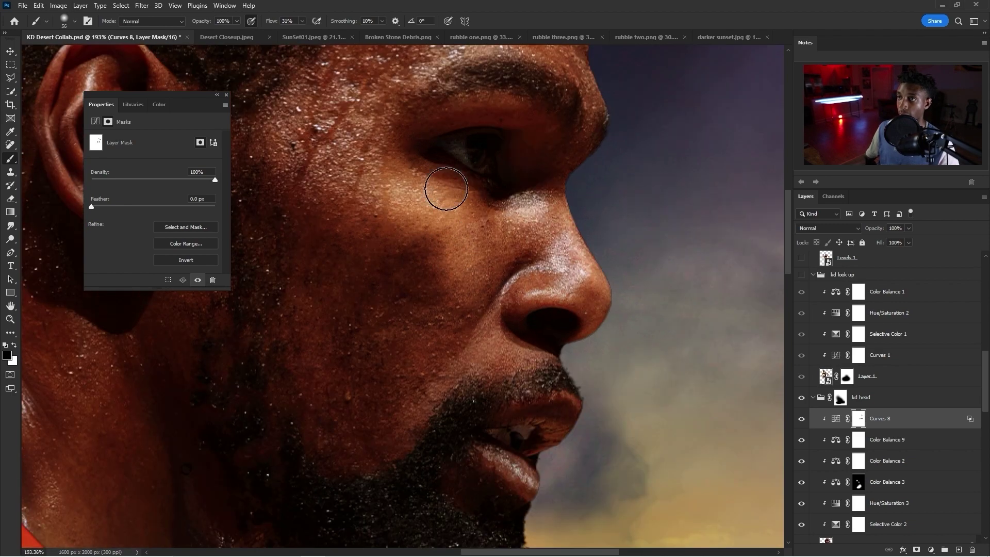
left_click_drag(487, 170, 477, 170)
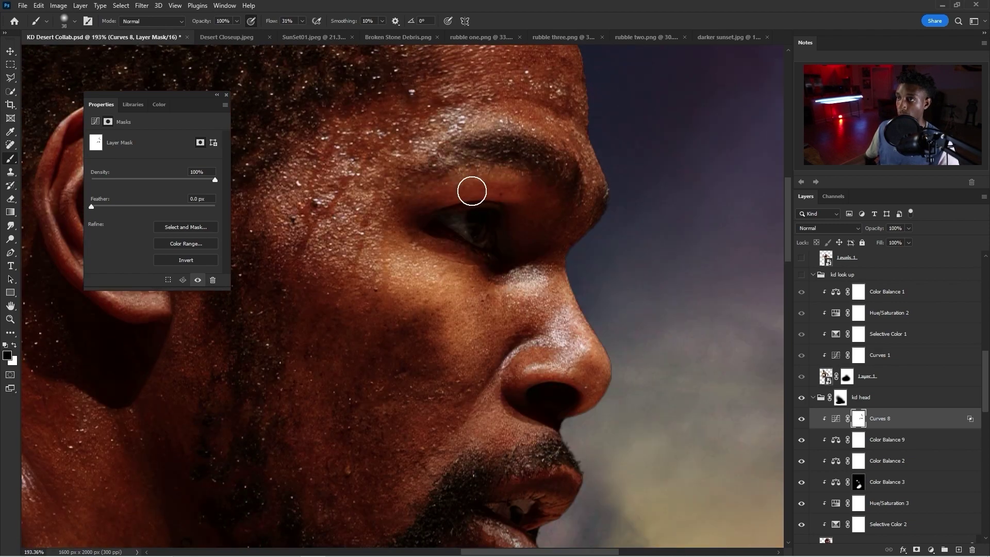
scroll(472, 192, "down", 5)
scroll(566, 230, "up", 2)
left_click_drag(487, 247, 485, 225)
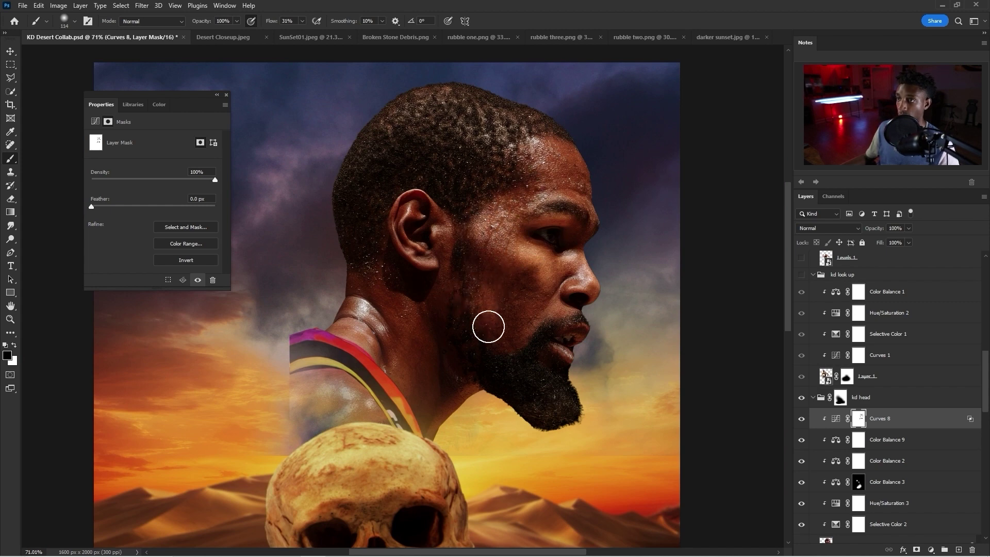
scroll(522, 284, "down", 3)
scroll(488, 301, "up", 3)
mouse_move(488, 301)
left_mouse_down()
mouse_move(548, 259)
mouse_move(581, 256)
left_mouse_up()
key("x")
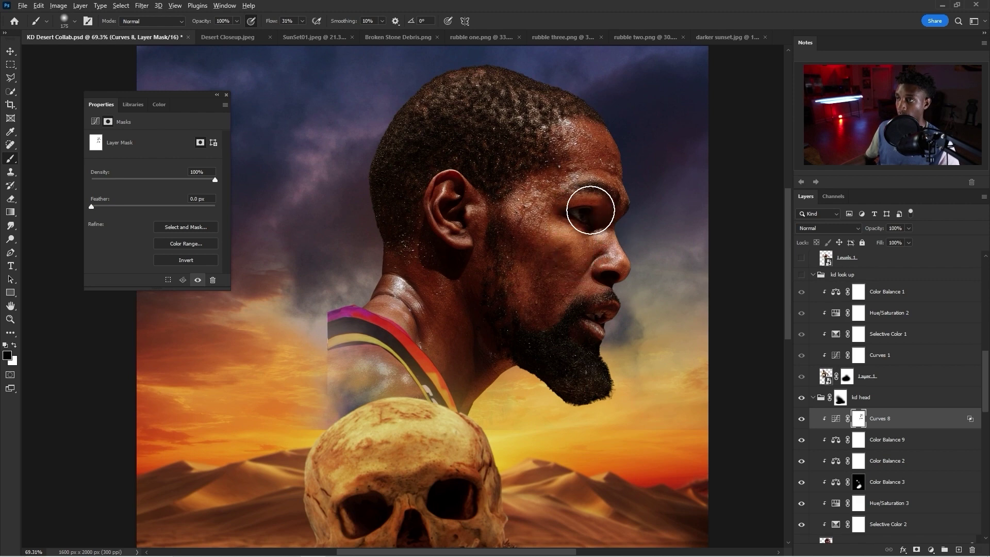
left_click_drag(614, 225, 637, 173)
scroll(366, 192, "up", 3)
left_click_drag(451, 395, 467, 397)
key("x")
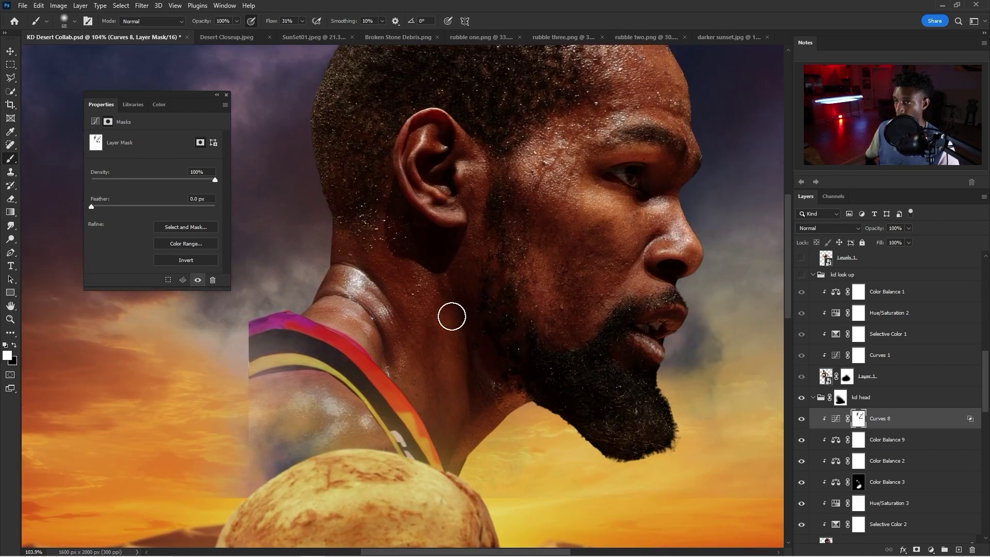
Step: Show the kd look up group and Alt-drag a copy of Curves 8 into it
key("ctrl+0")
key("v")
left_click(801, 274)
left_click_drag(848, 418, 848, 292)
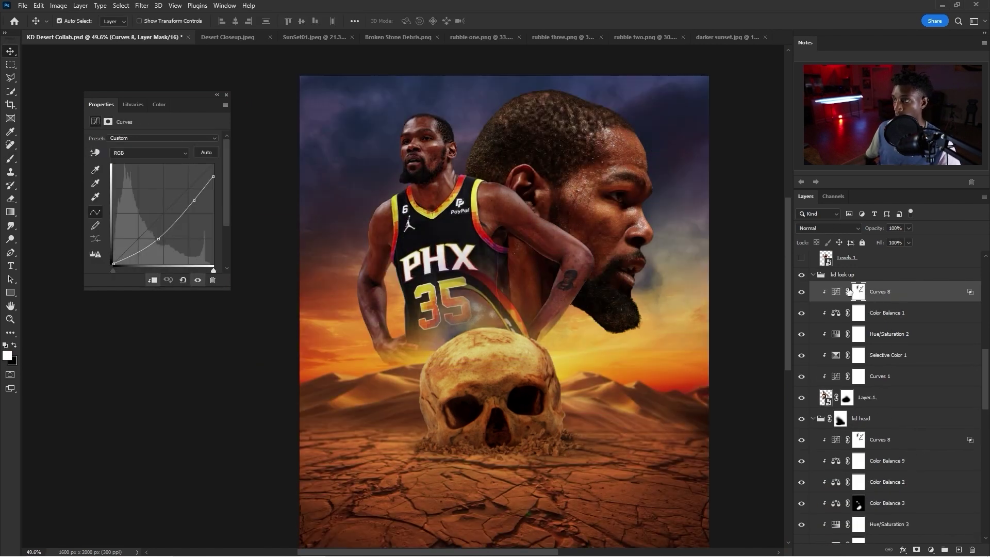
Step: Brush black on the copied Curves 8 mask to remove its effect from the left arm
key("b")
scroll(409, 132, "up", 3)
scroll(543, 162, "up", 2)
key("x")
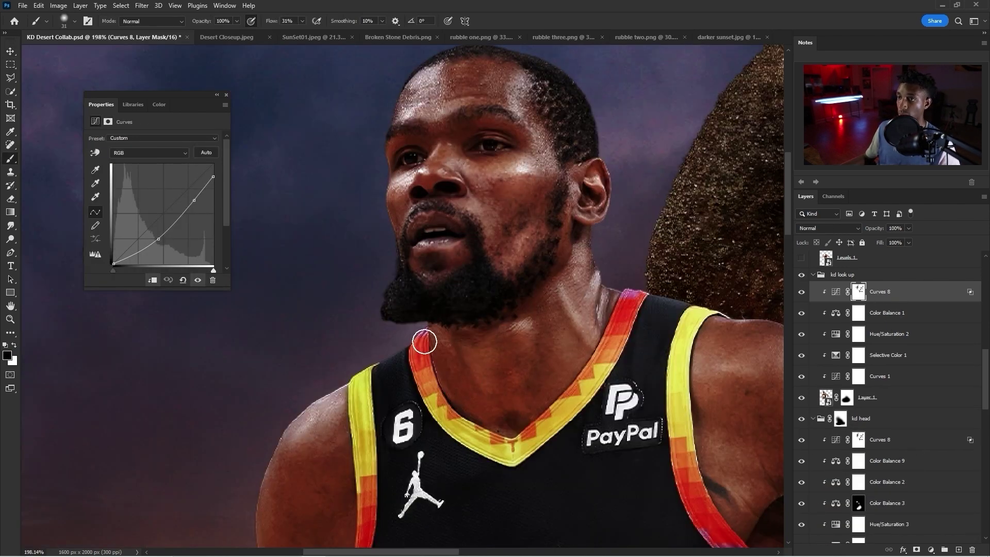
scroll(473, 280, "down", 3)
key("x")
left_click_drag(276, 374, 258, 382)
key("bracketright")
key("bracketright")
key("bracketright")
key("bracketright")
key("bracketright")
key("bracketright")
key("bracketright")
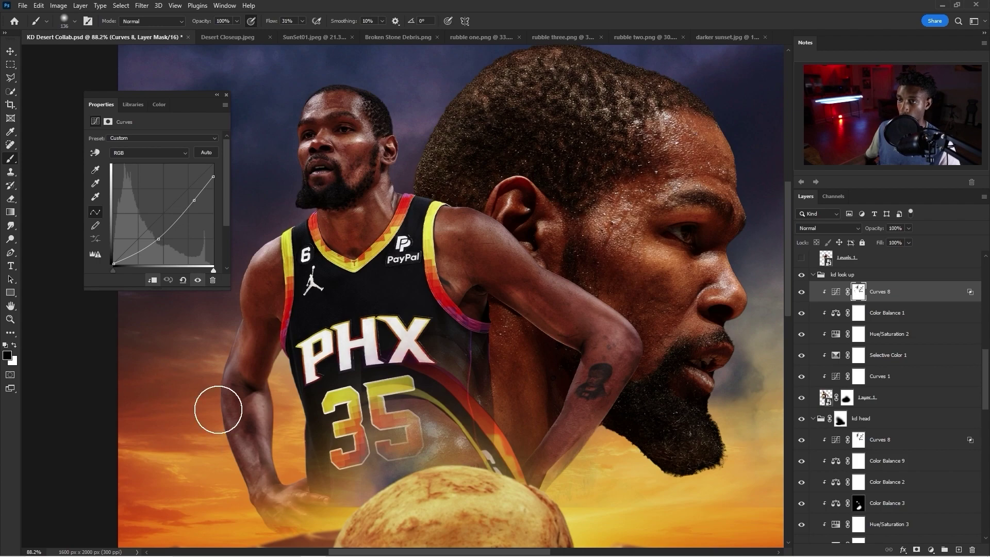
scroll(217, 404, "down", 3)
left_click(885, 313)
left_click(930, 550)
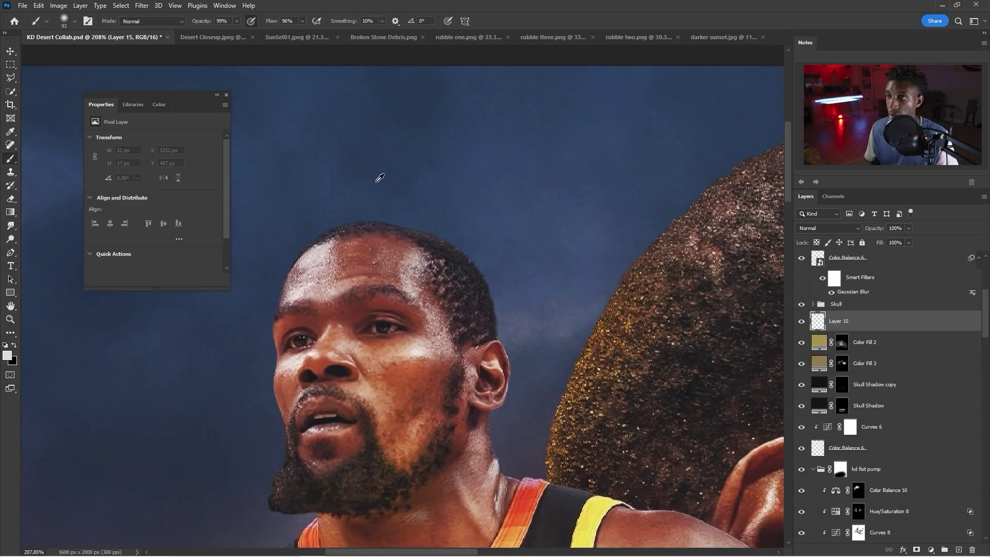
Step: Undo the stray blue tint over the head and set a smaller brush at 16% flow
left_click_drag(361, 181, 442, 177)
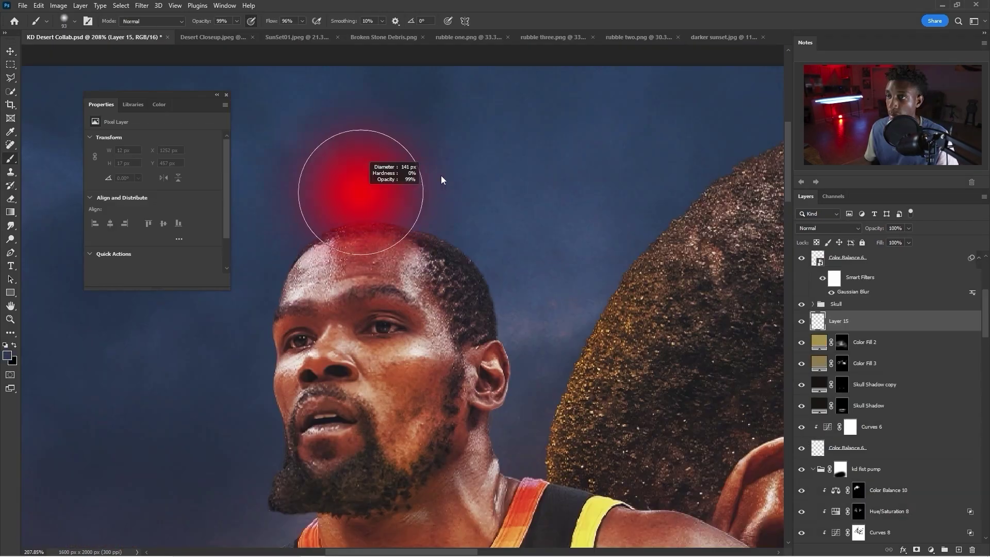
key("ctrl+z")
key("bracketleft")
key("bracketleft")
key("shift+1")
key("shift+6")
scroll(518, 301, "up", 3)
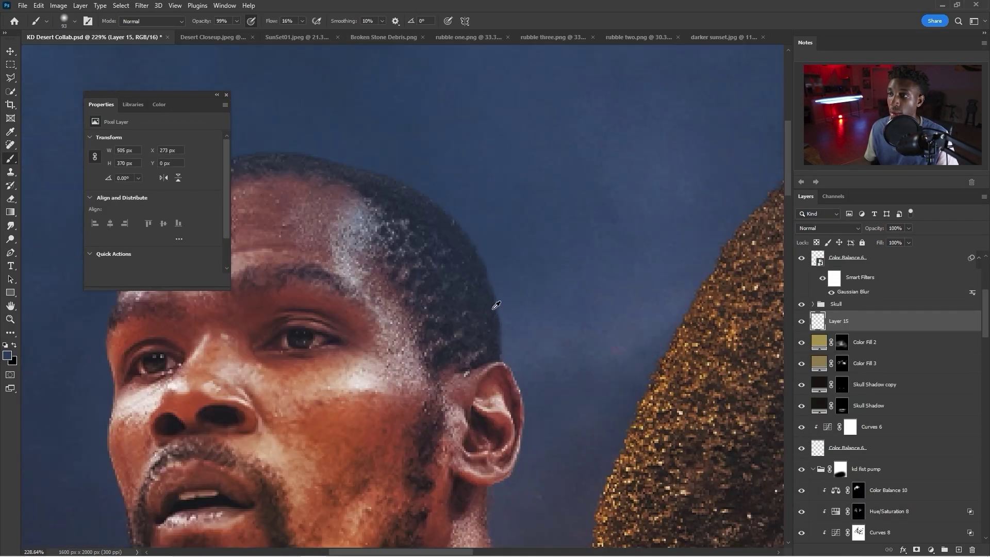
key("bracketleft")
key("bracketleft")
key("bracketleft")
key("bracketleft")
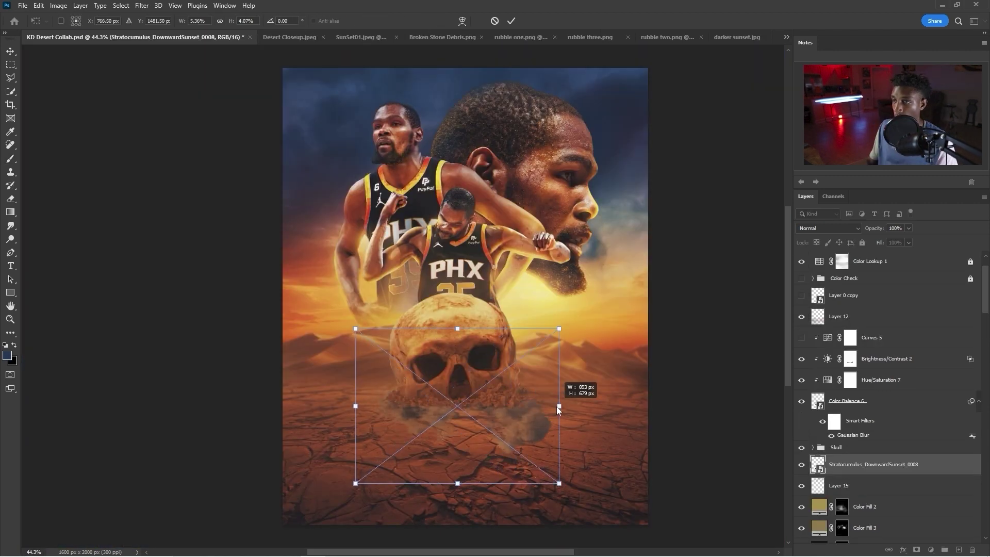
Step: Enlarge and rotate the dust cloud beside the skull, then place Stratocumulus_0007
left_click_drag(556, 407, 438, 363)
left_click_drag(501, 337, 490, 320)
key("Return")
left_click_drag(989, 280, 655, 327)
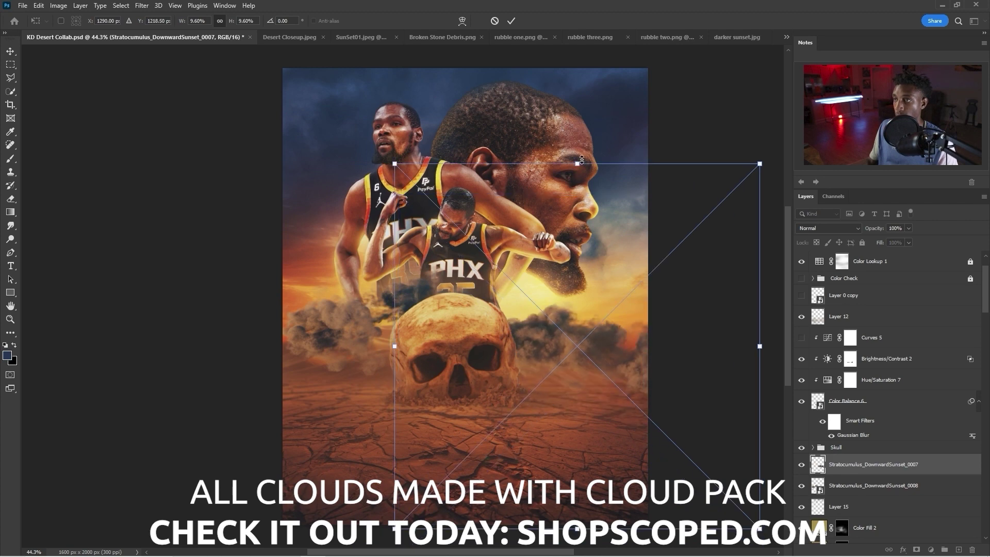
Step: Shrink the 0007 cloud beside the skull and place Stratocumulus_0008 low above Layer 12
left_click_drag(588, 226, 585, 275)
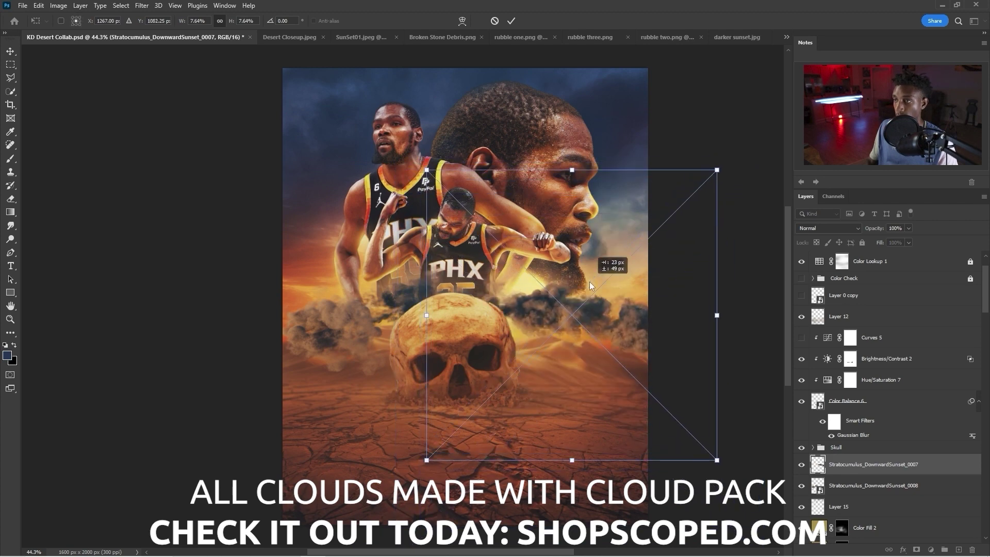
left_click_drag(717, 315, 657, 313)
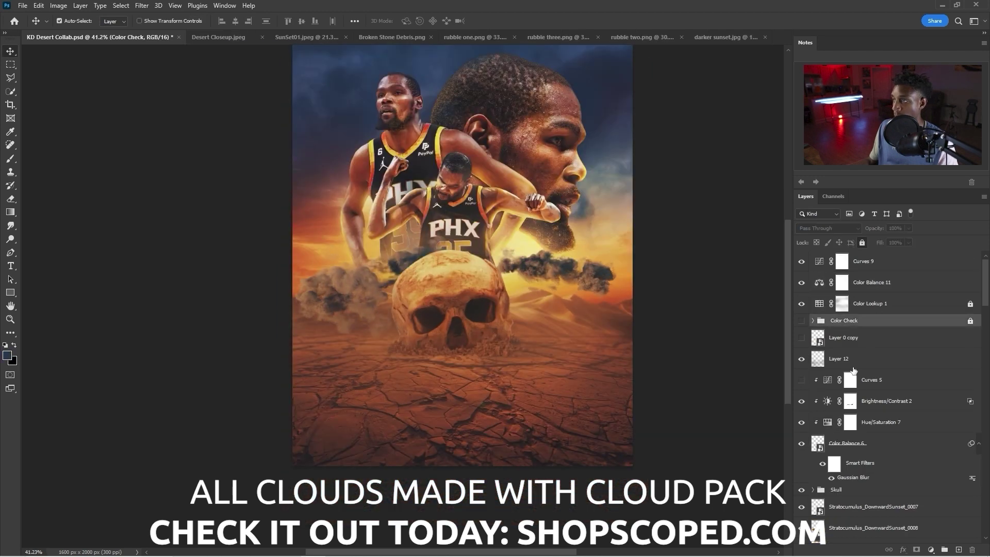
left_click(935, 352)
left_click_drag(196, 392, 452, 378)
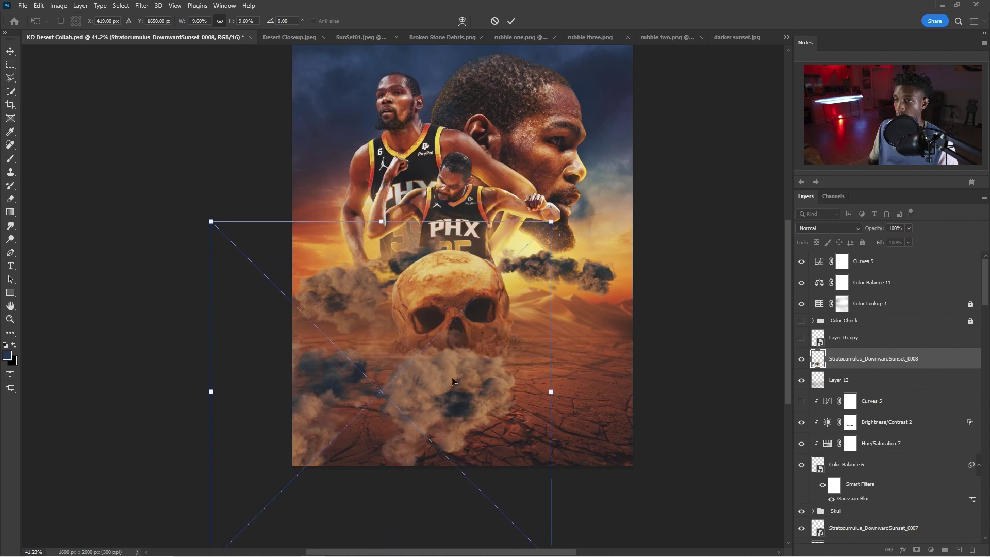
Step: Bring up the Filter > Blur submenu
scroll(422, 375, "up", 4)
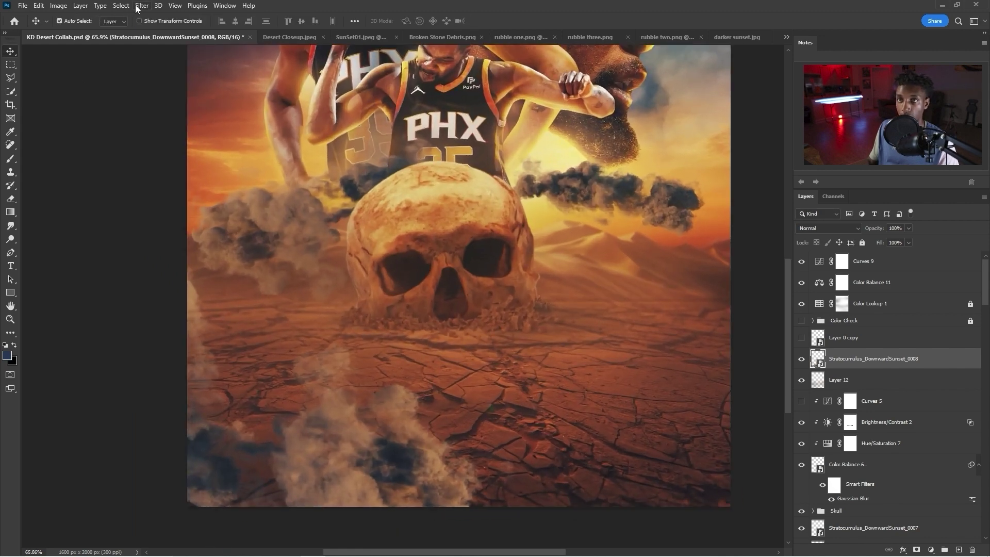
left_click(140, 6)
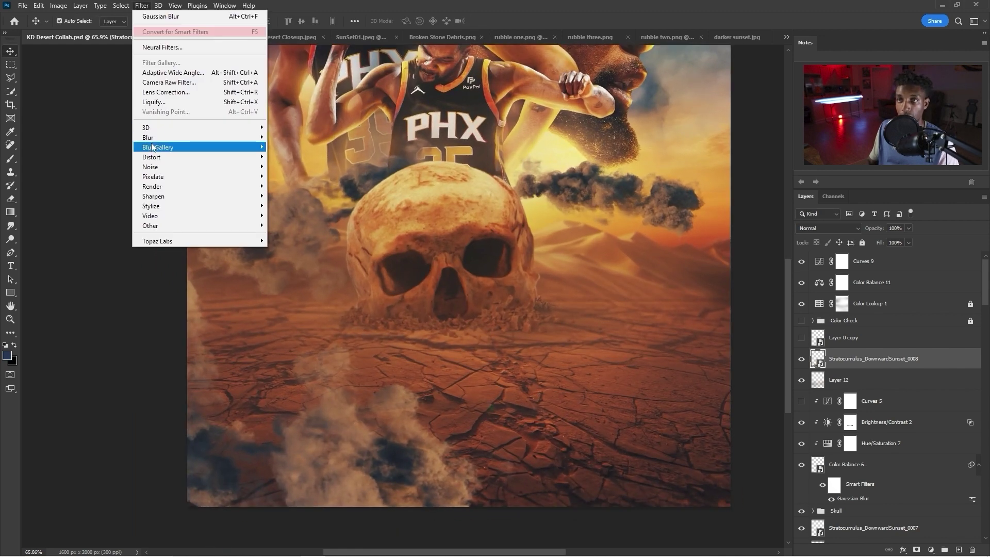
mouse_move(256, 142)
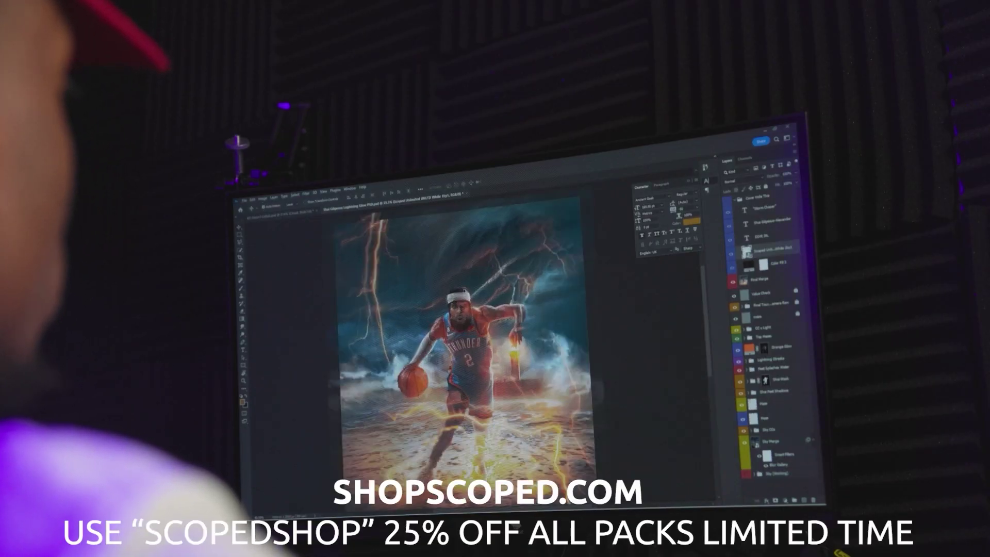
Step: Apply Gaussian Blur to soften the cloud layers into a haze
left_click(733, 295)
left_click(733, 295)
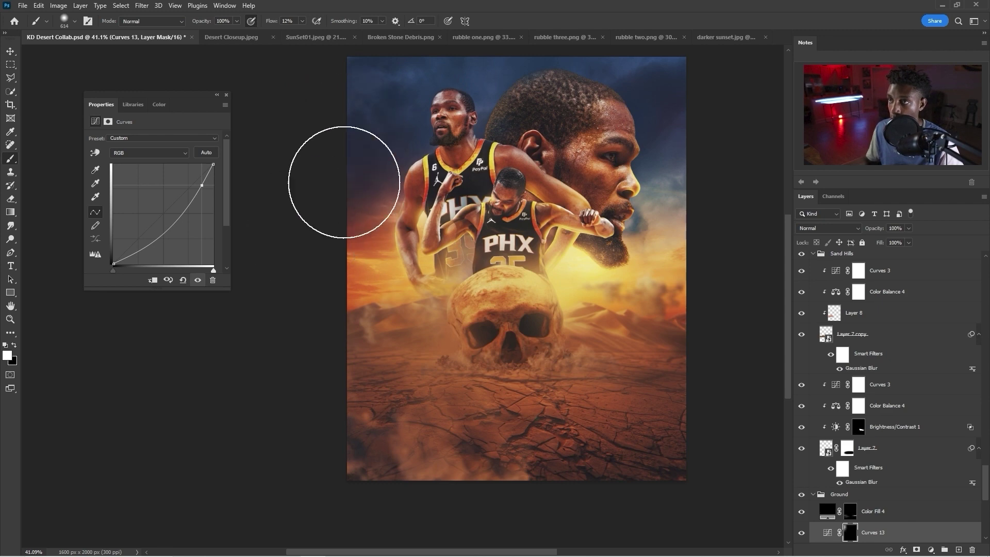
Step: Commit the small reaper's placement and add a Solid Color fill, painting in black for its shadow
right_click(598, 142, "alt")
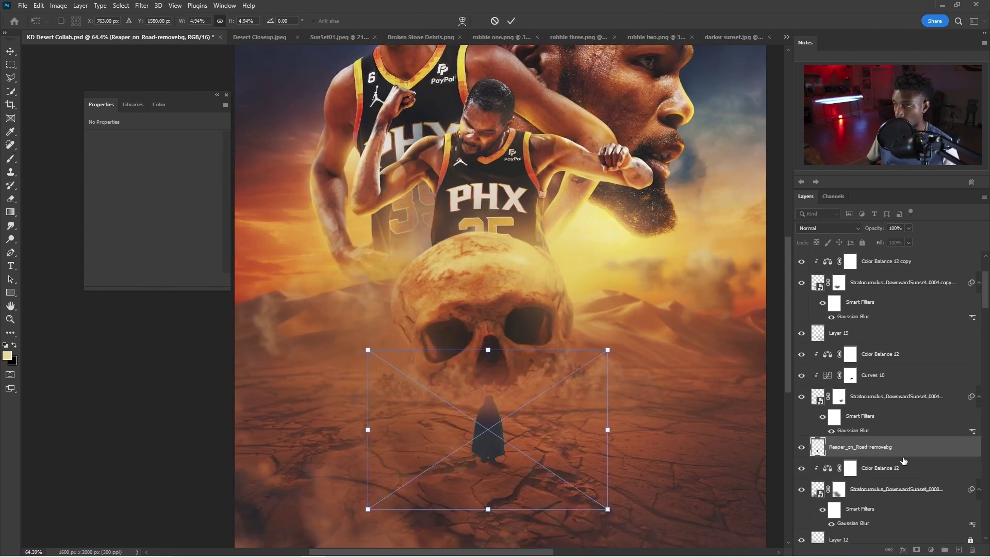
key("Return")
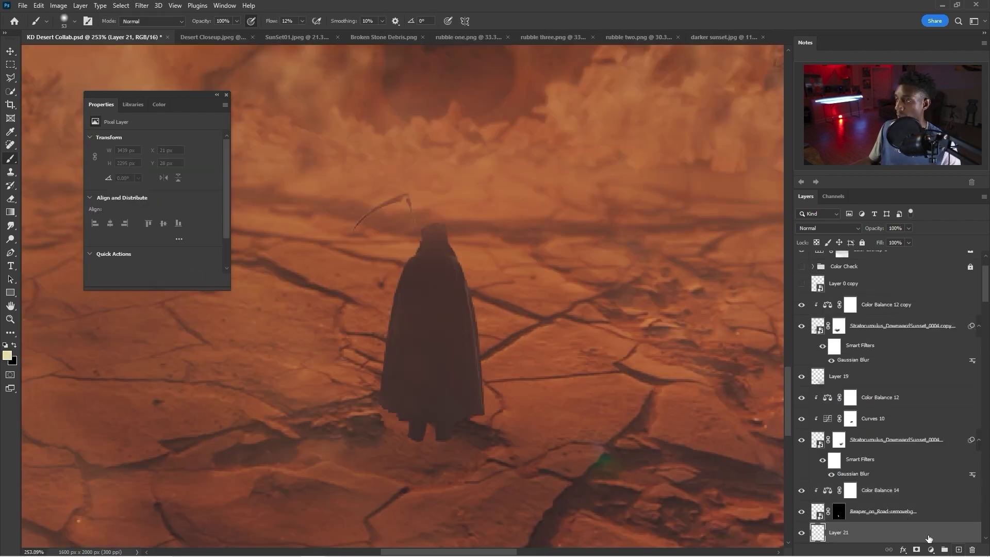
left_click(931, 550)
left_click(921, 349)
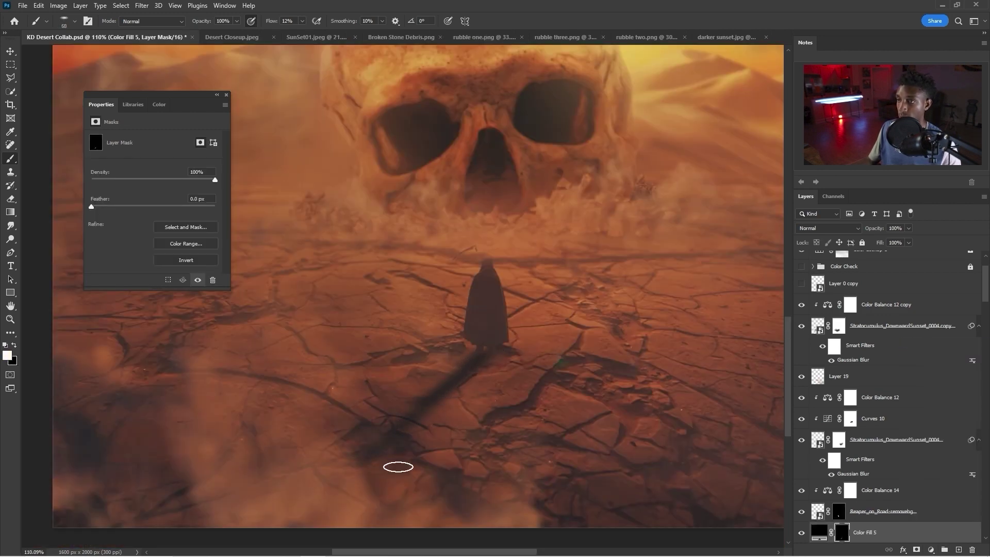
scroll(398, 467, "down", 5)
scroll(541, 376, "up", 8)
key("x")
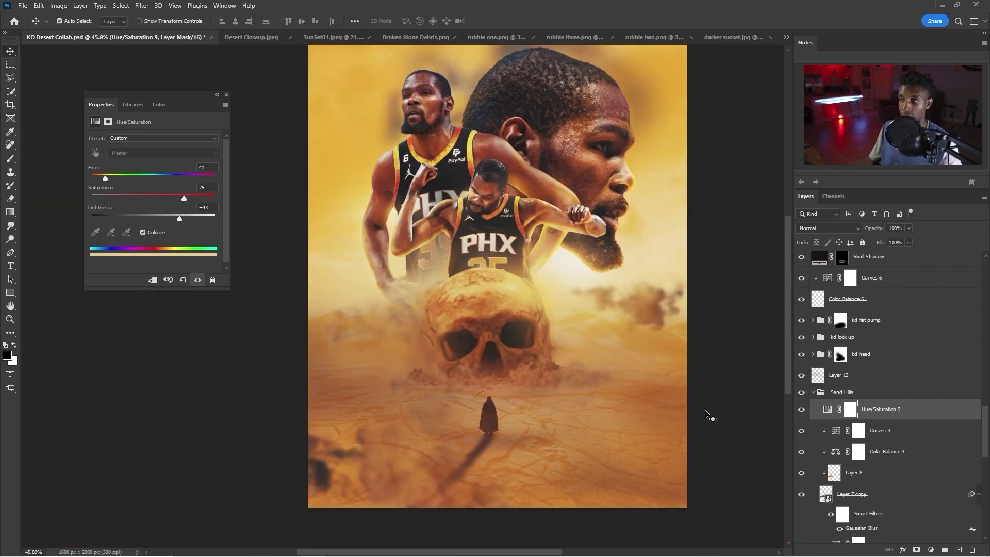
Step: Clip Hue/Saturation 9 to the sand hills, set the mask brush flow, and move the dust patch below the skull
left_click(883, 415, "alt")
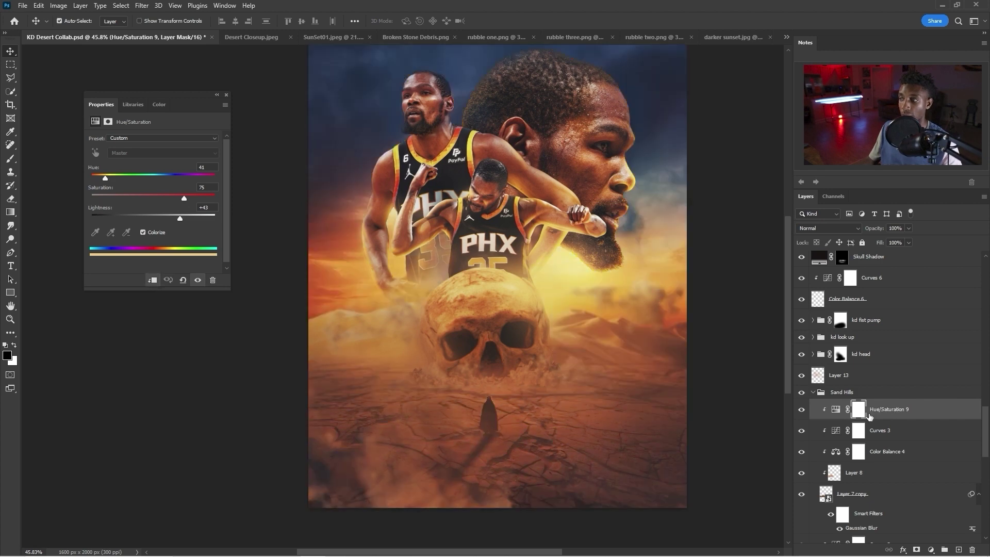
key("b")
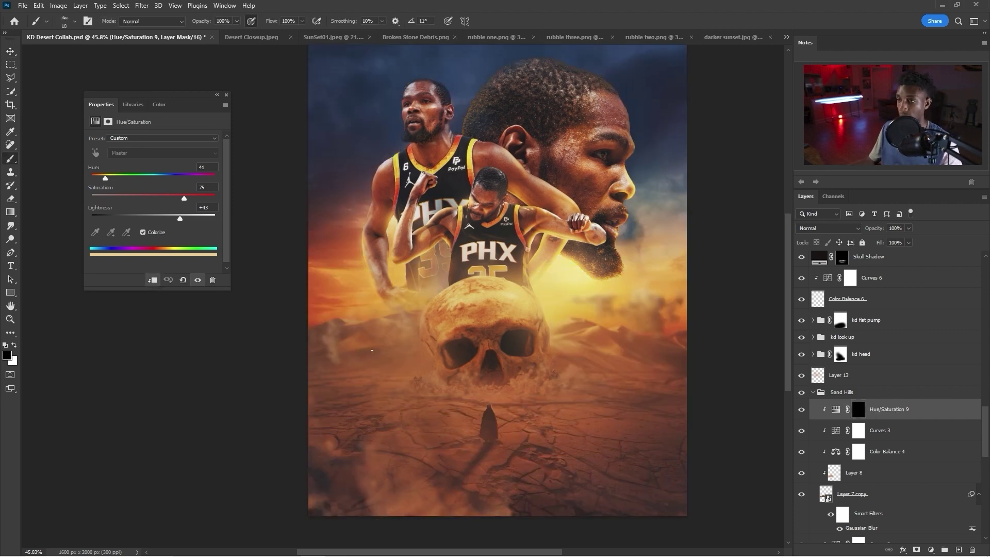
scroll(535, 376, "up", 2)
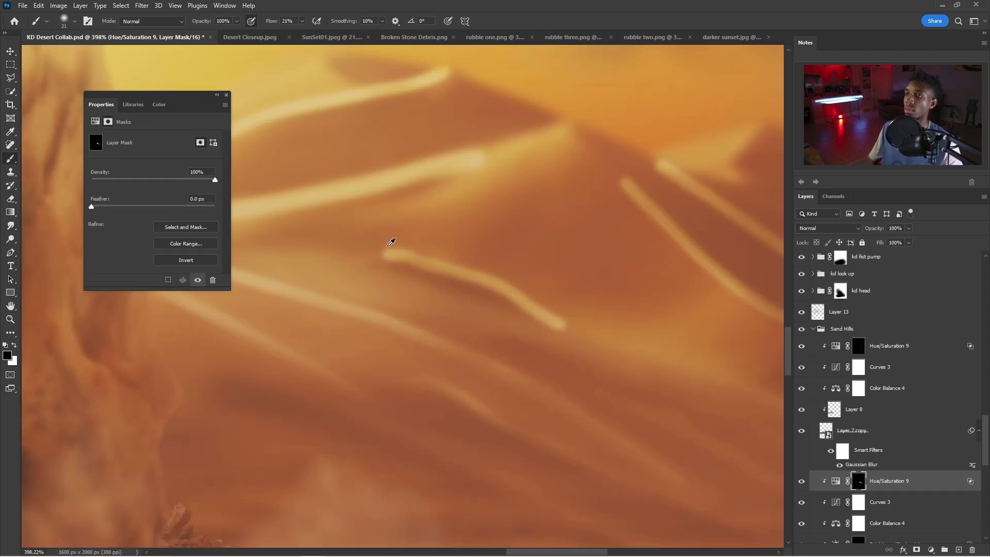
scroll(391, 242, "down", 2)
left_click(302, 22)
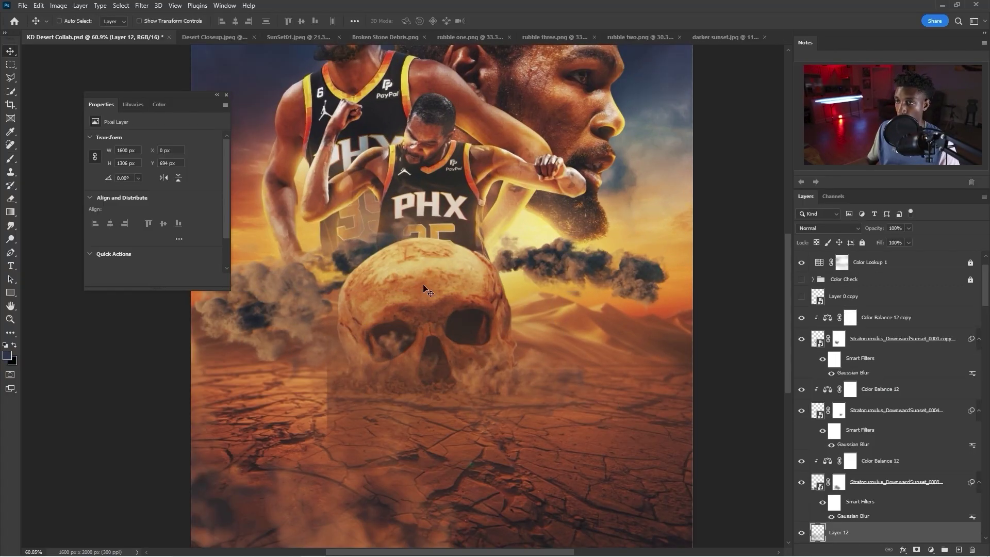
left_click_drag(625, 282, 657, 364)
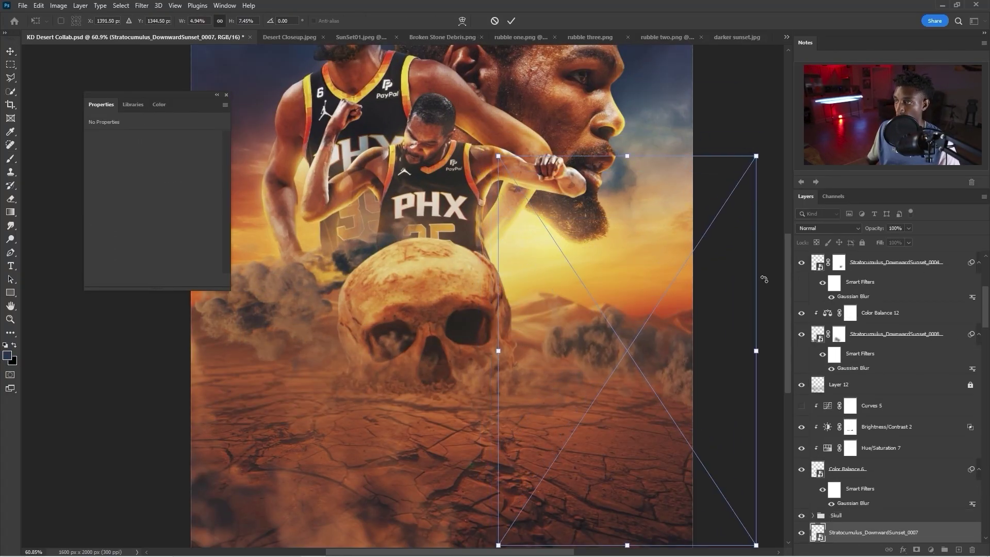